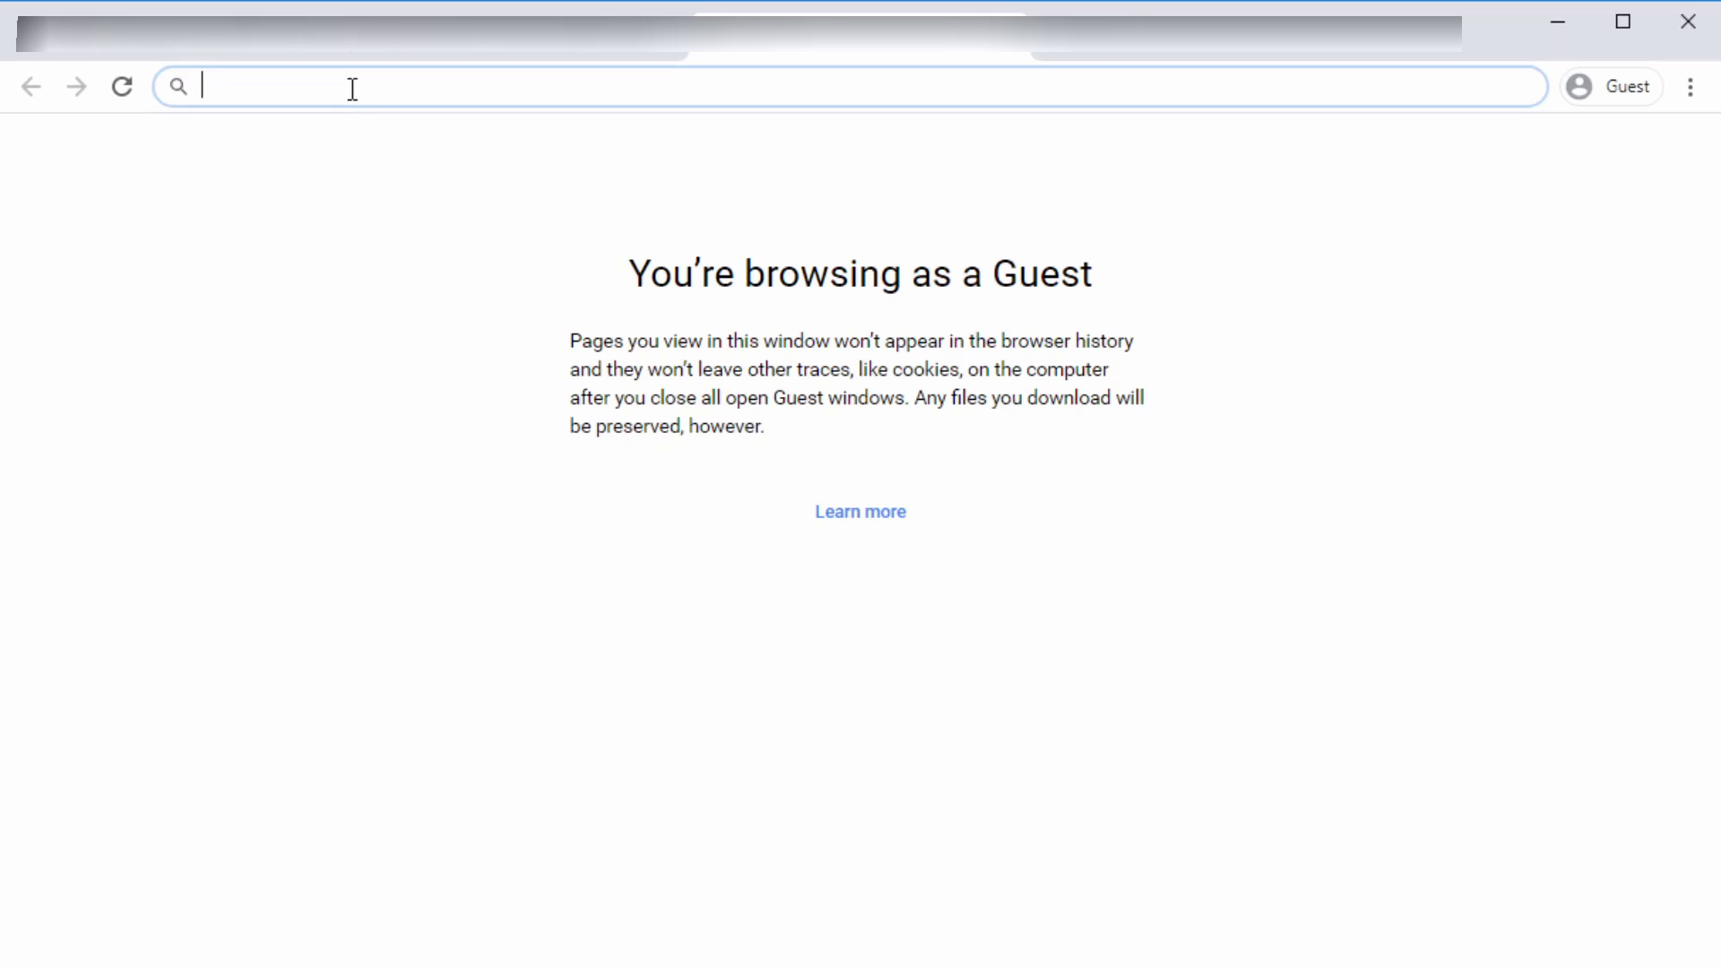
{"action": "type", "text": "w"}
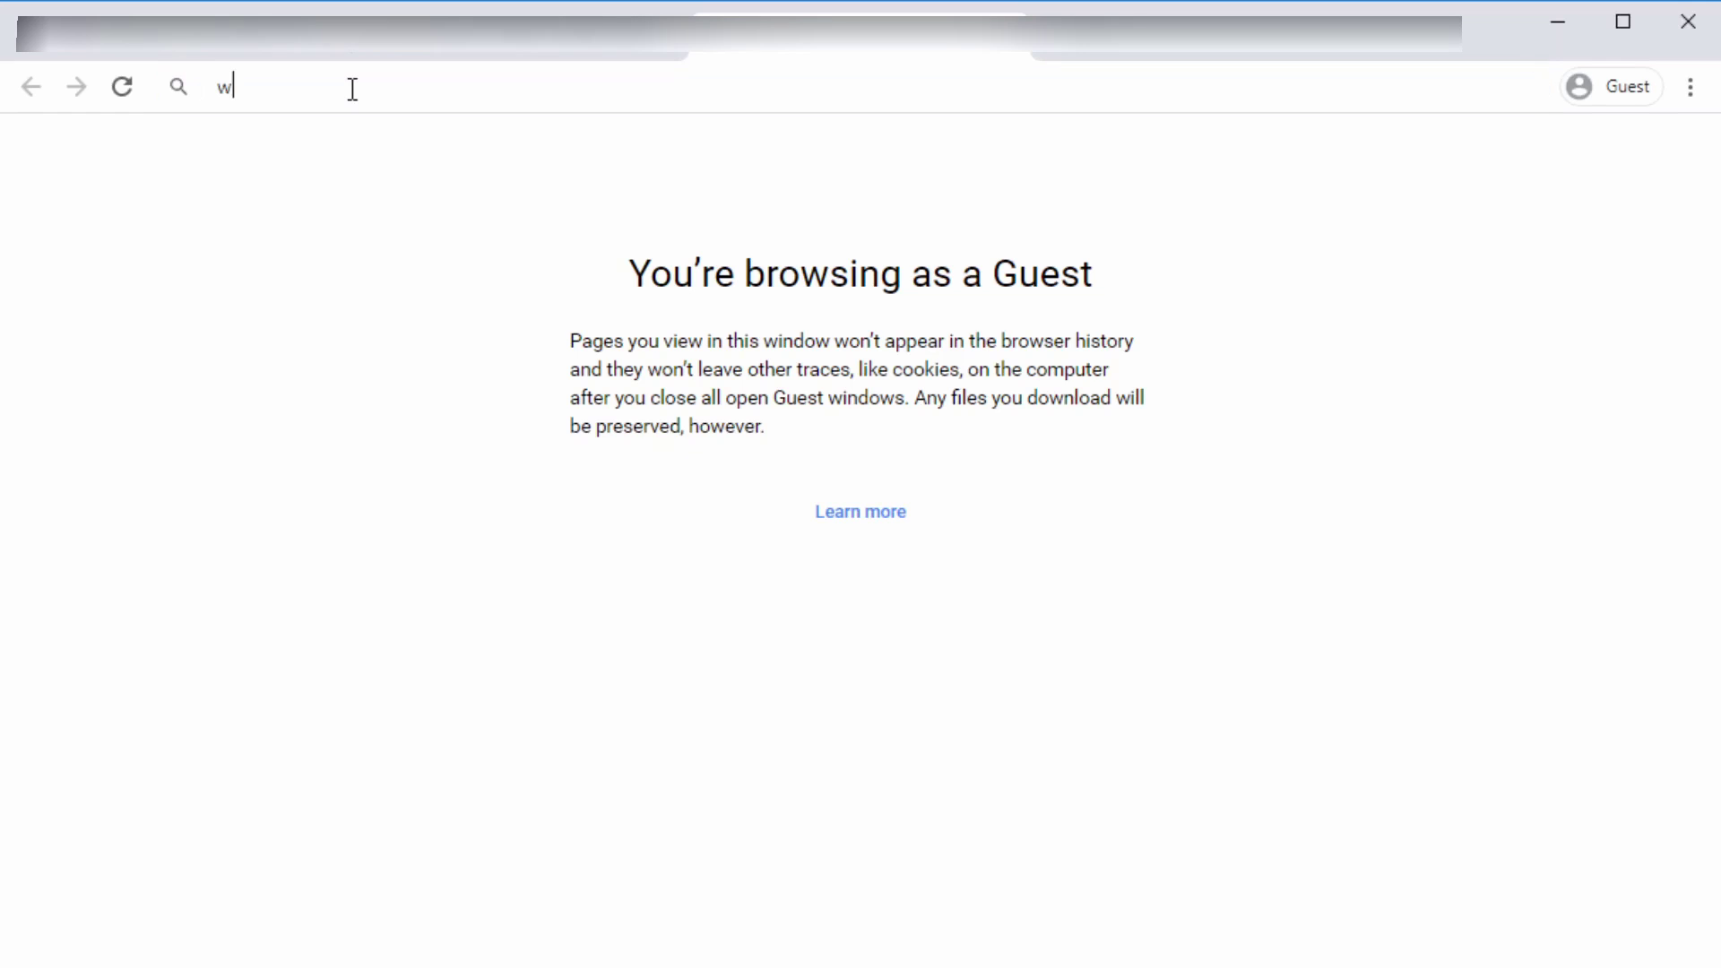
{"action": "type", "text": "ww.sss.gov."}
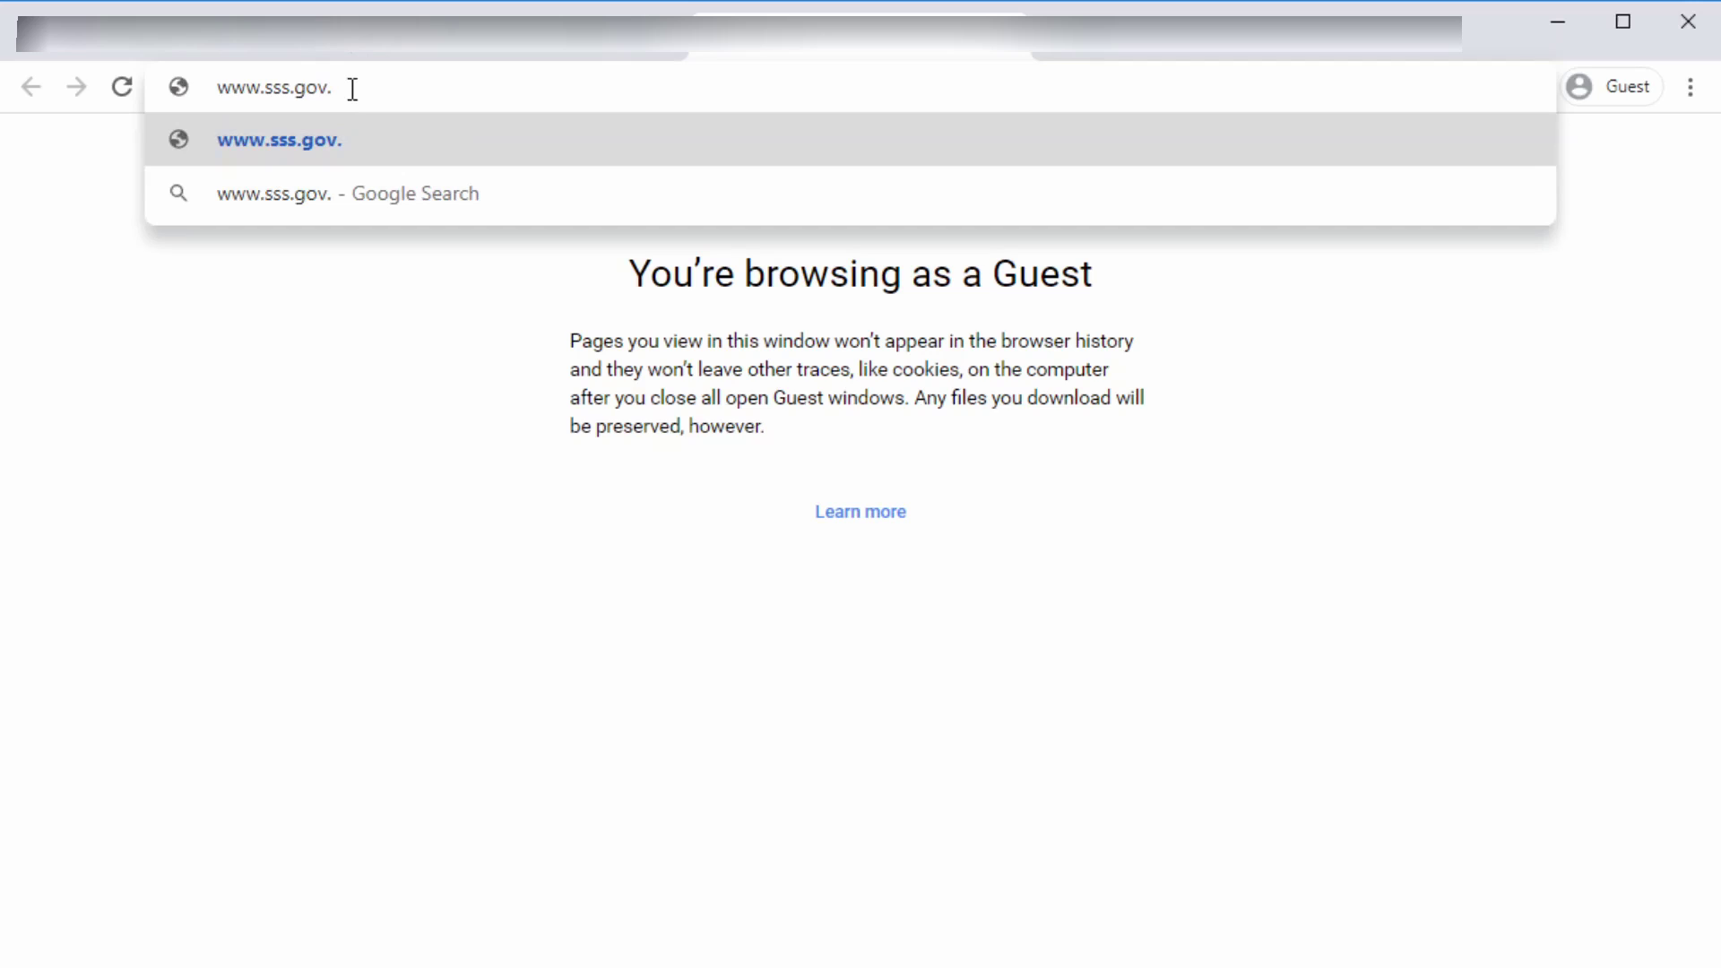
{"action": "type", "text": "ph"}
{"action": "key", "text": "Return"}
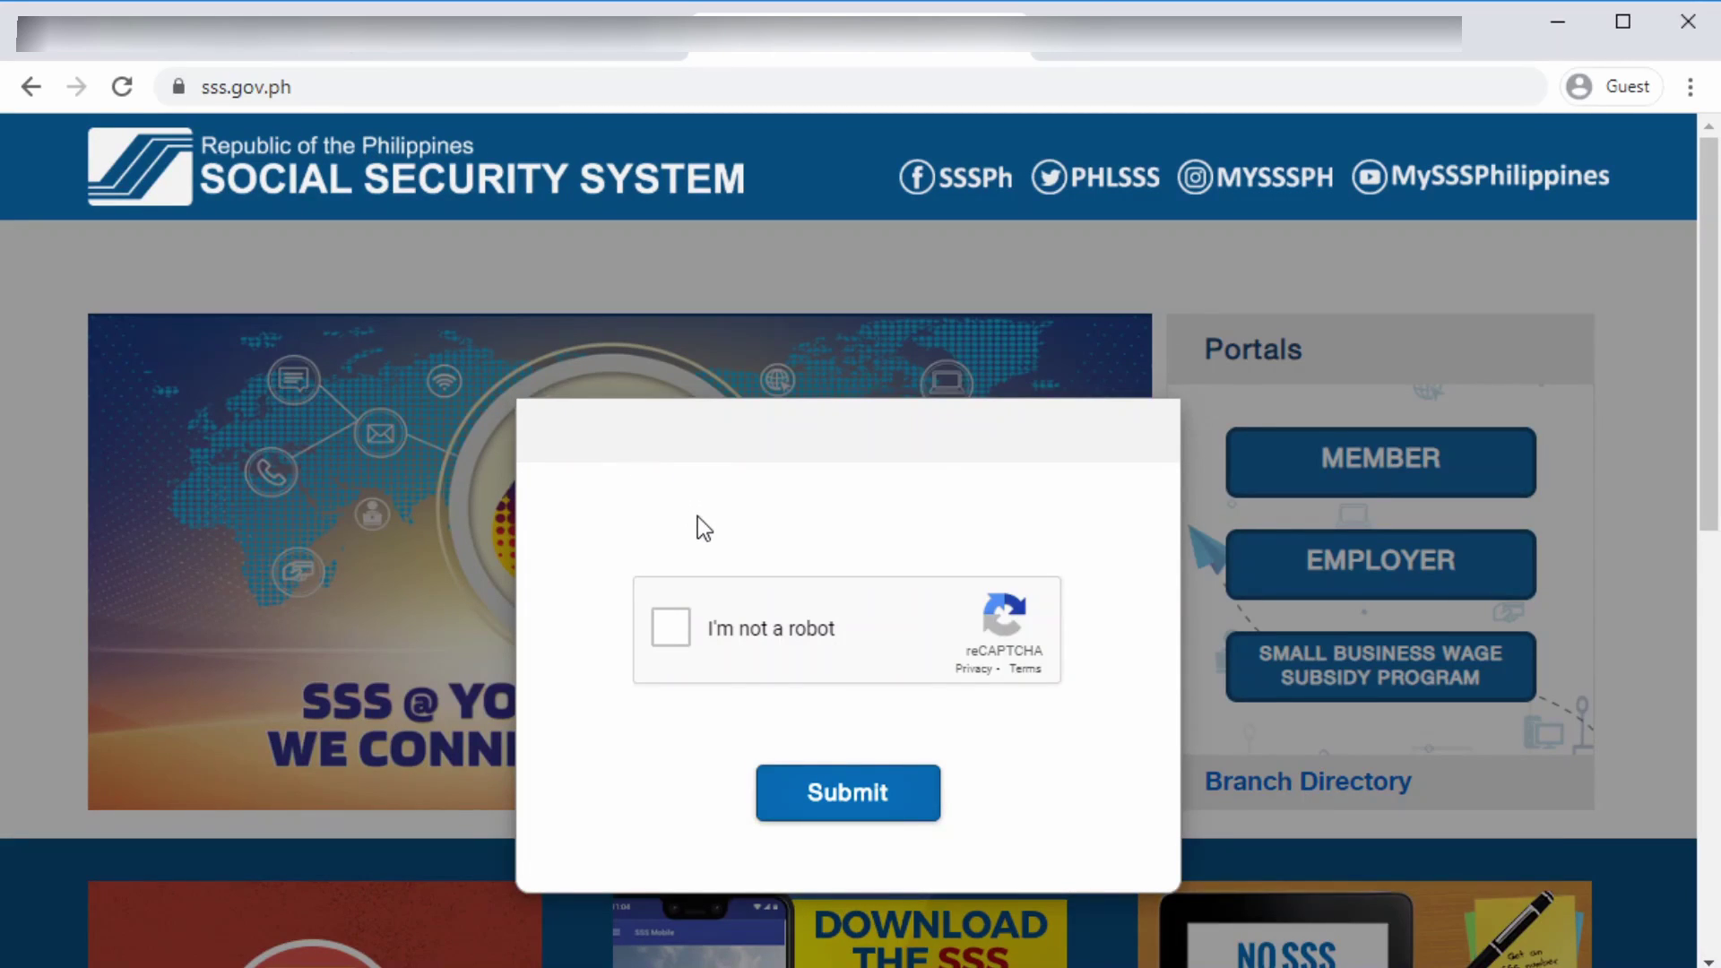
{"action": "left_click", "coordinate": [667, 635]}
{"action": "left_click", "coordinate": [845, 806]}
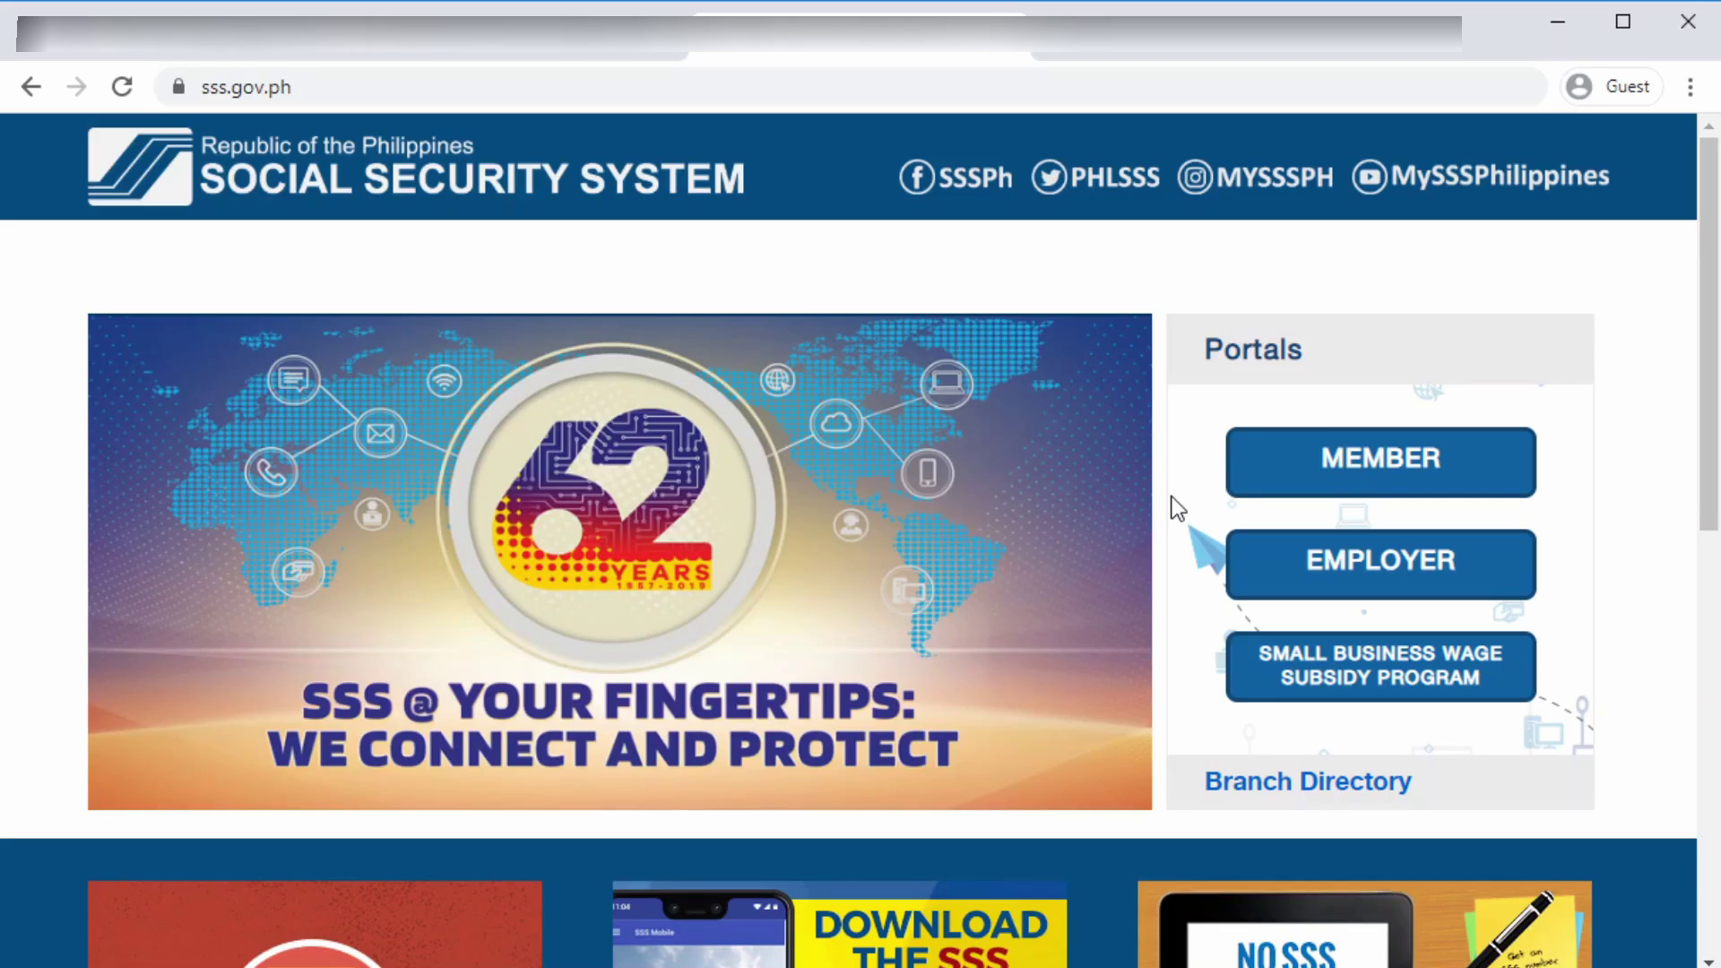
Open the Member portal and log in with the member's user ID and account password, completing the robot check
{"action": "left_click", "coordinate": [1366, 479]}
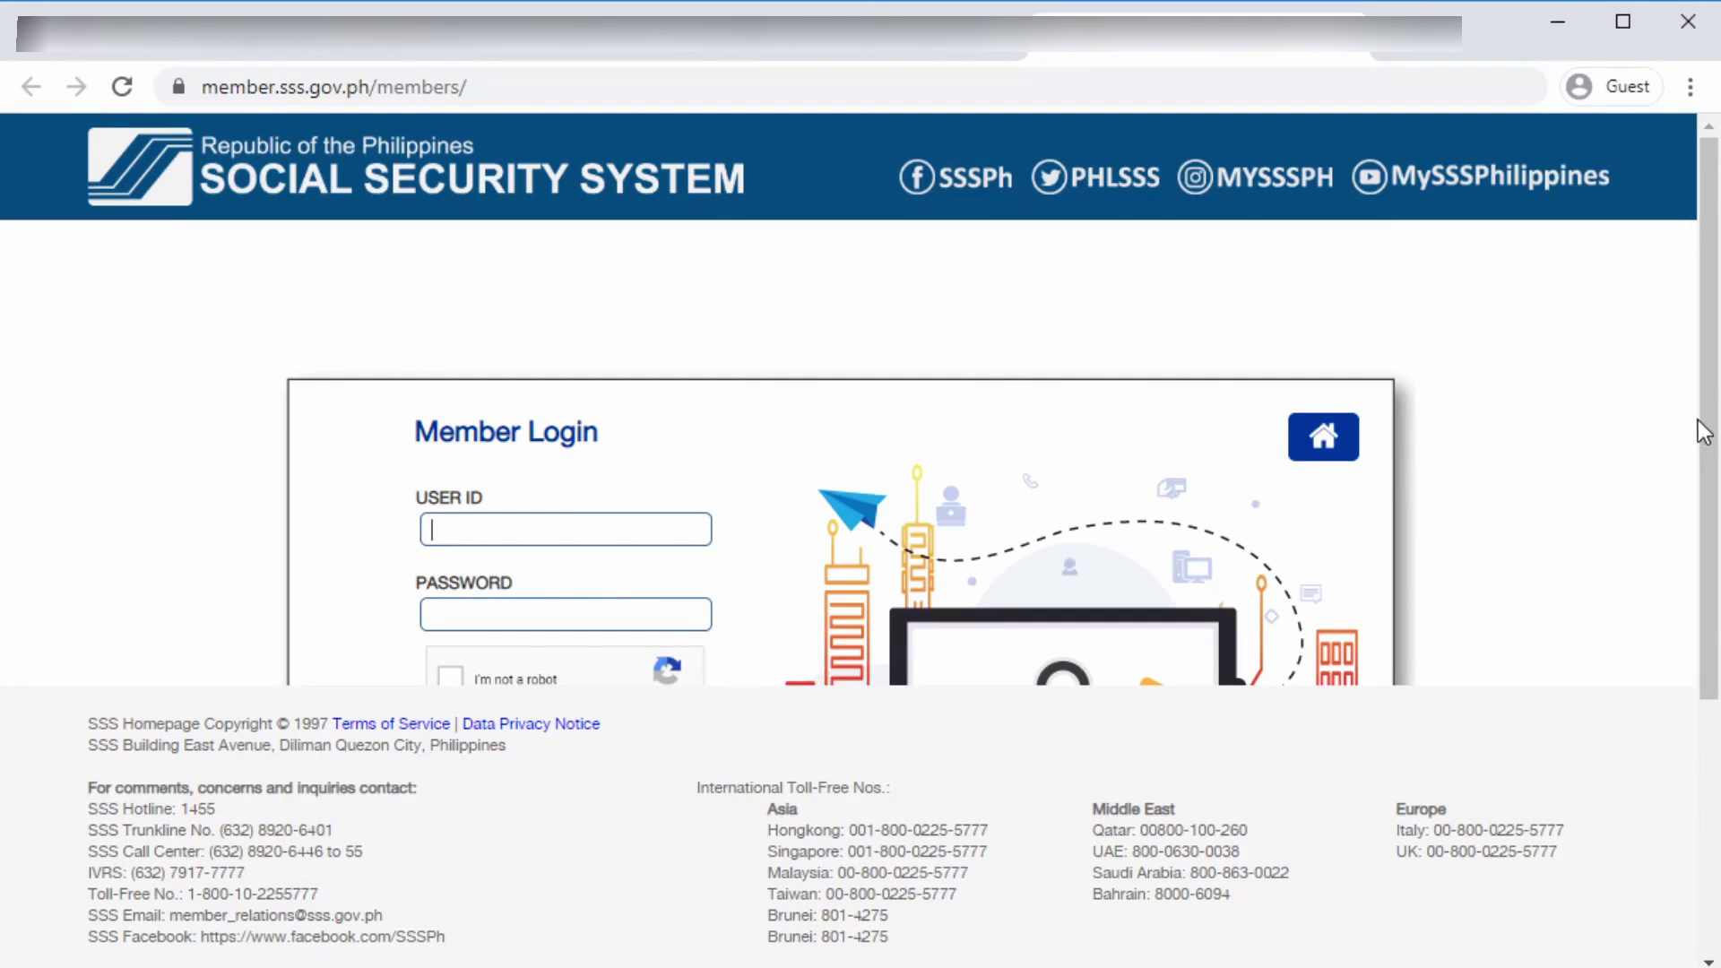
{"action": "left_click_drag", "start_coordinate": [1702, 430], "coordinate": [1712, 516]}
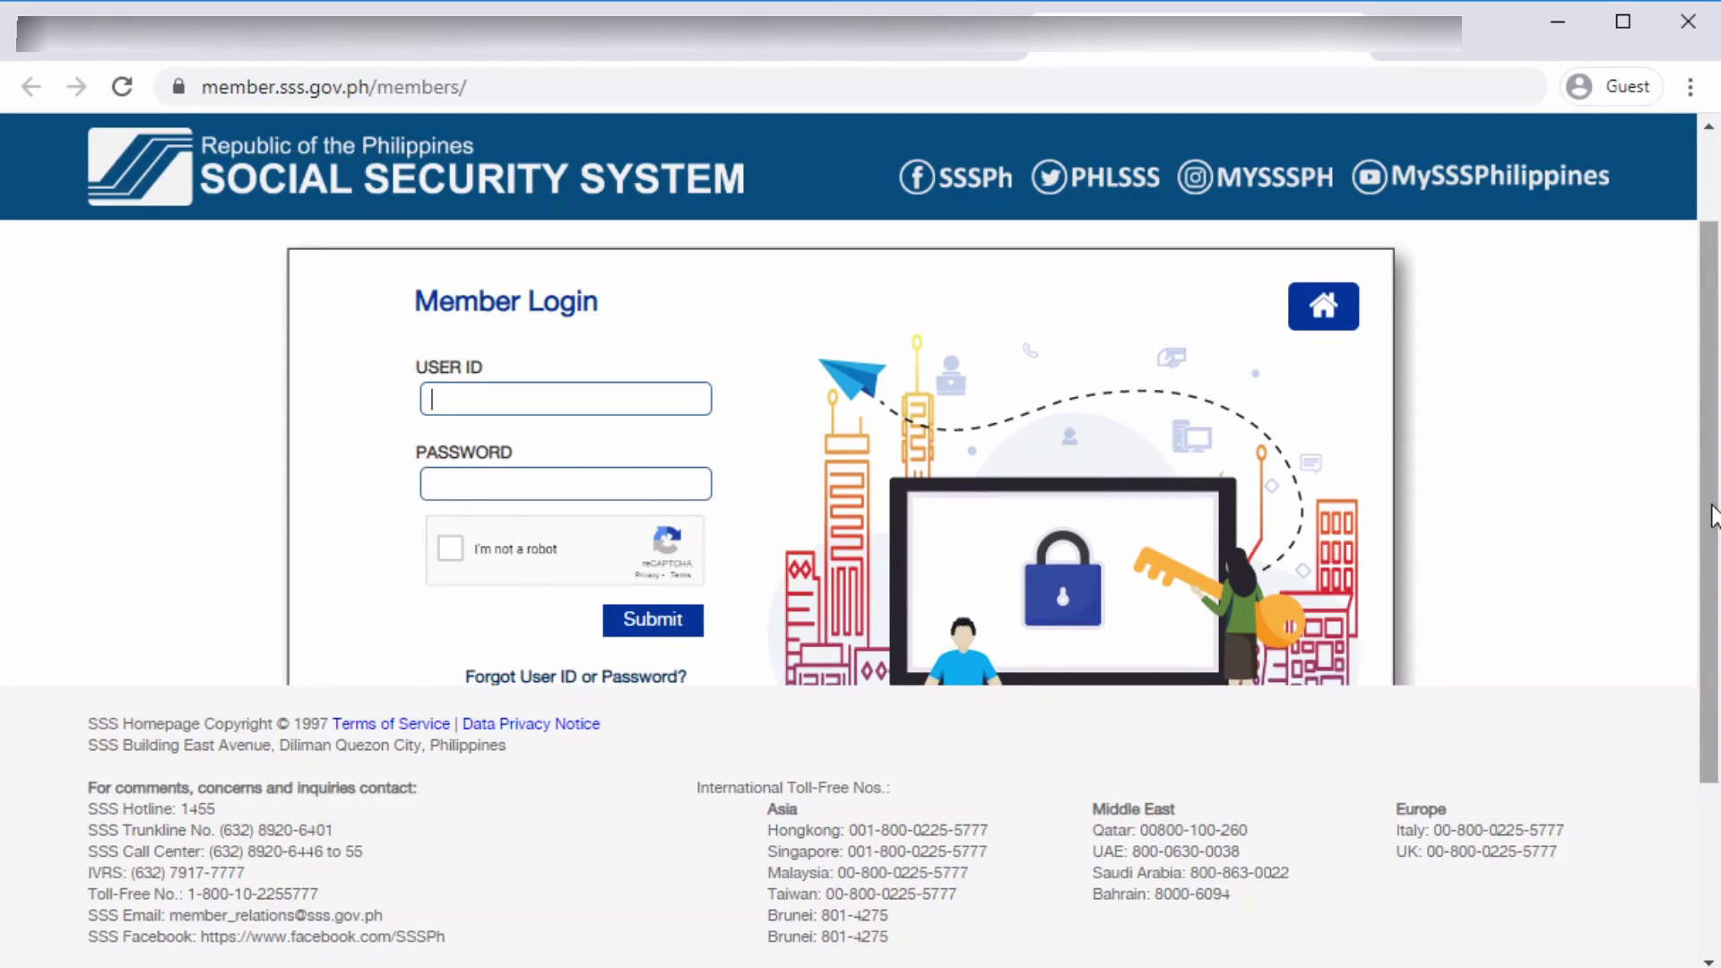
{"action": "left_click", "coordinate": [560, 402]}
{"action": "key", "text": "ctrl+v"}
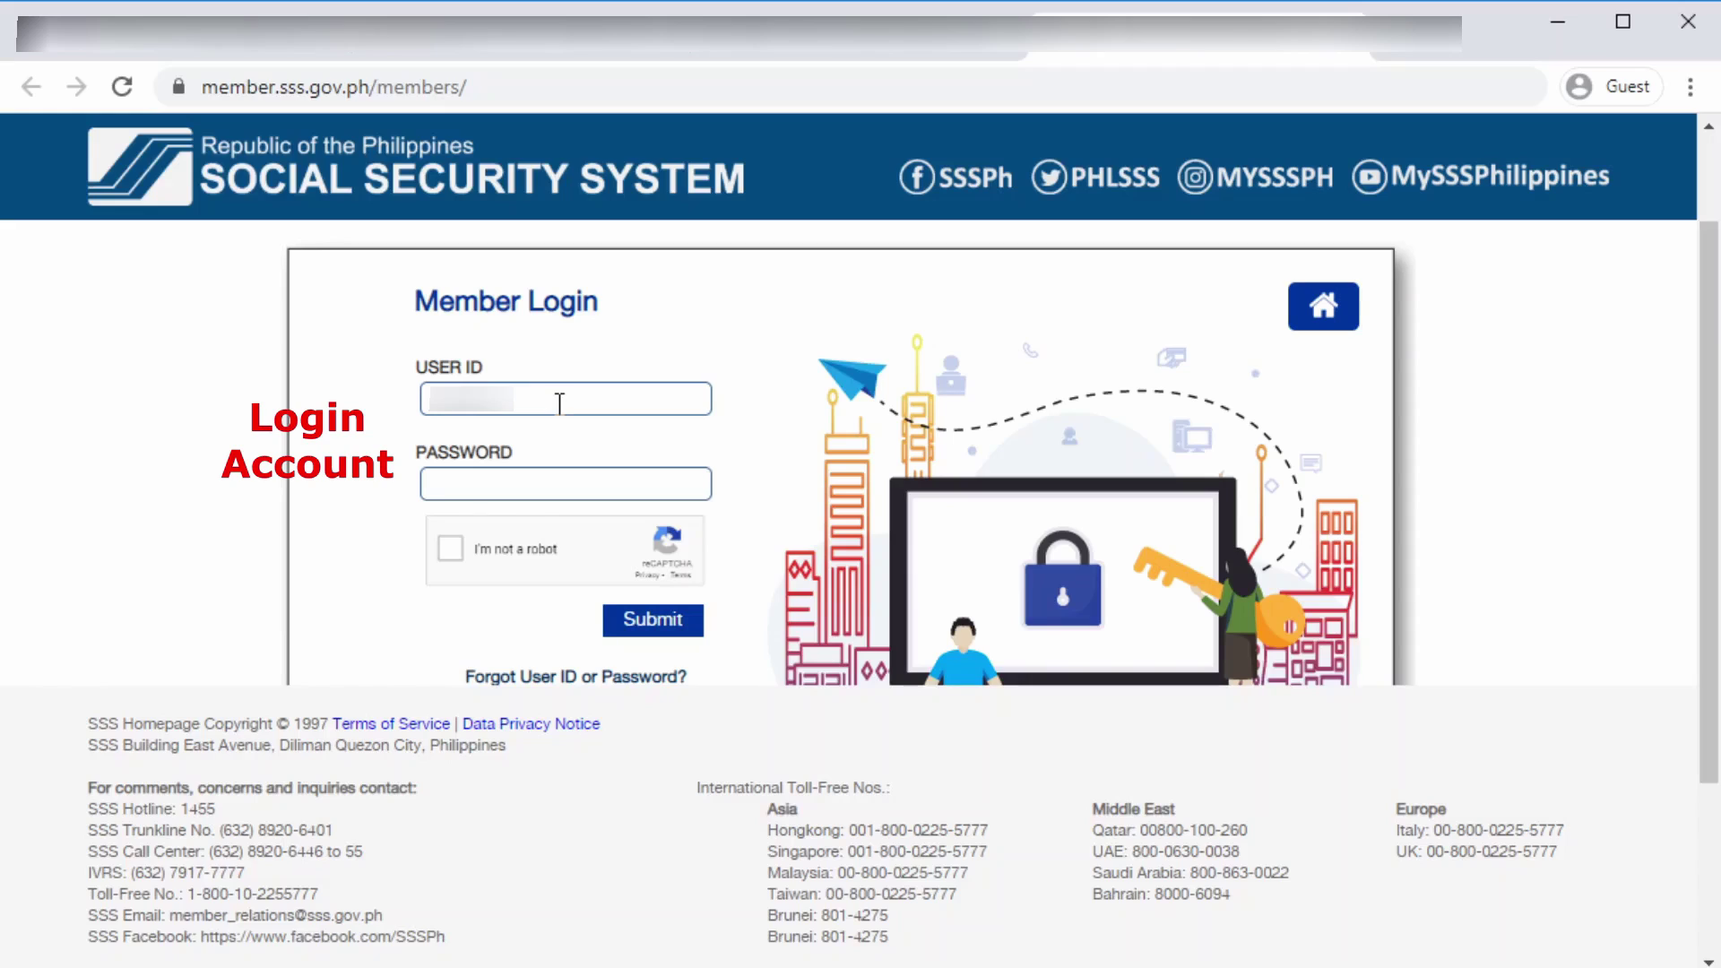
{"action": "key", "text": "Tab"}
{"action": "type", "text": "•••••••••••••"}
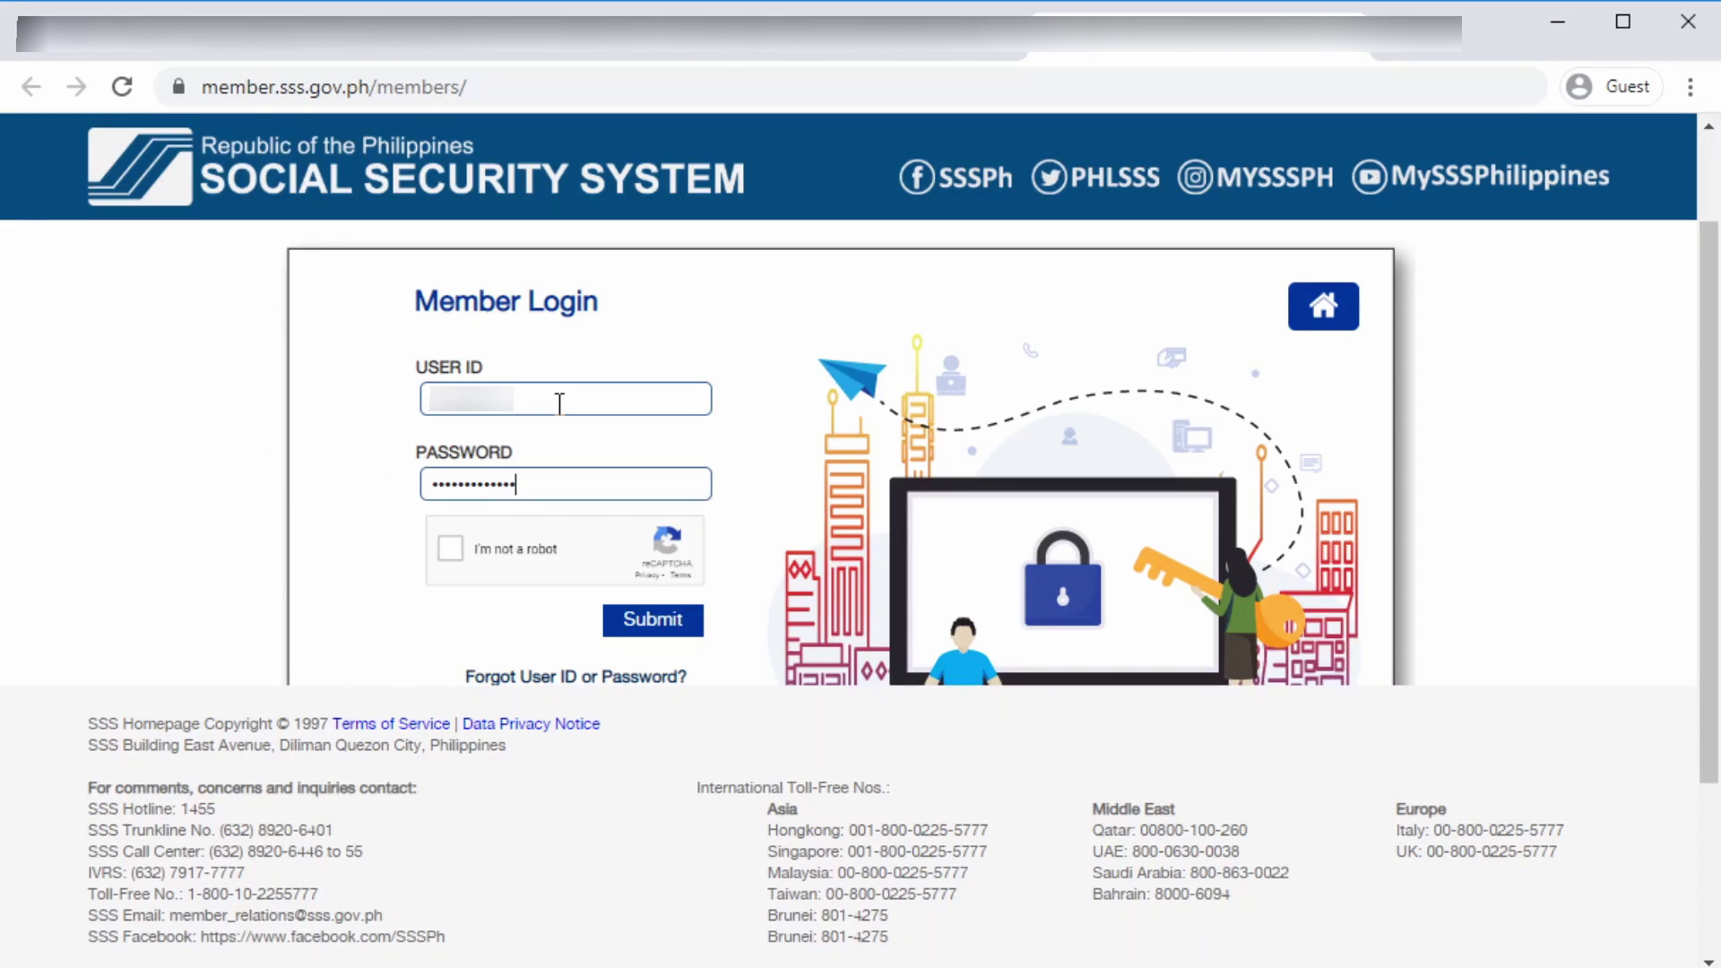
{"action": "left_click", "coordinate": [453, 548]}
{"action": "left_click", "coordinate": [657, 627]}
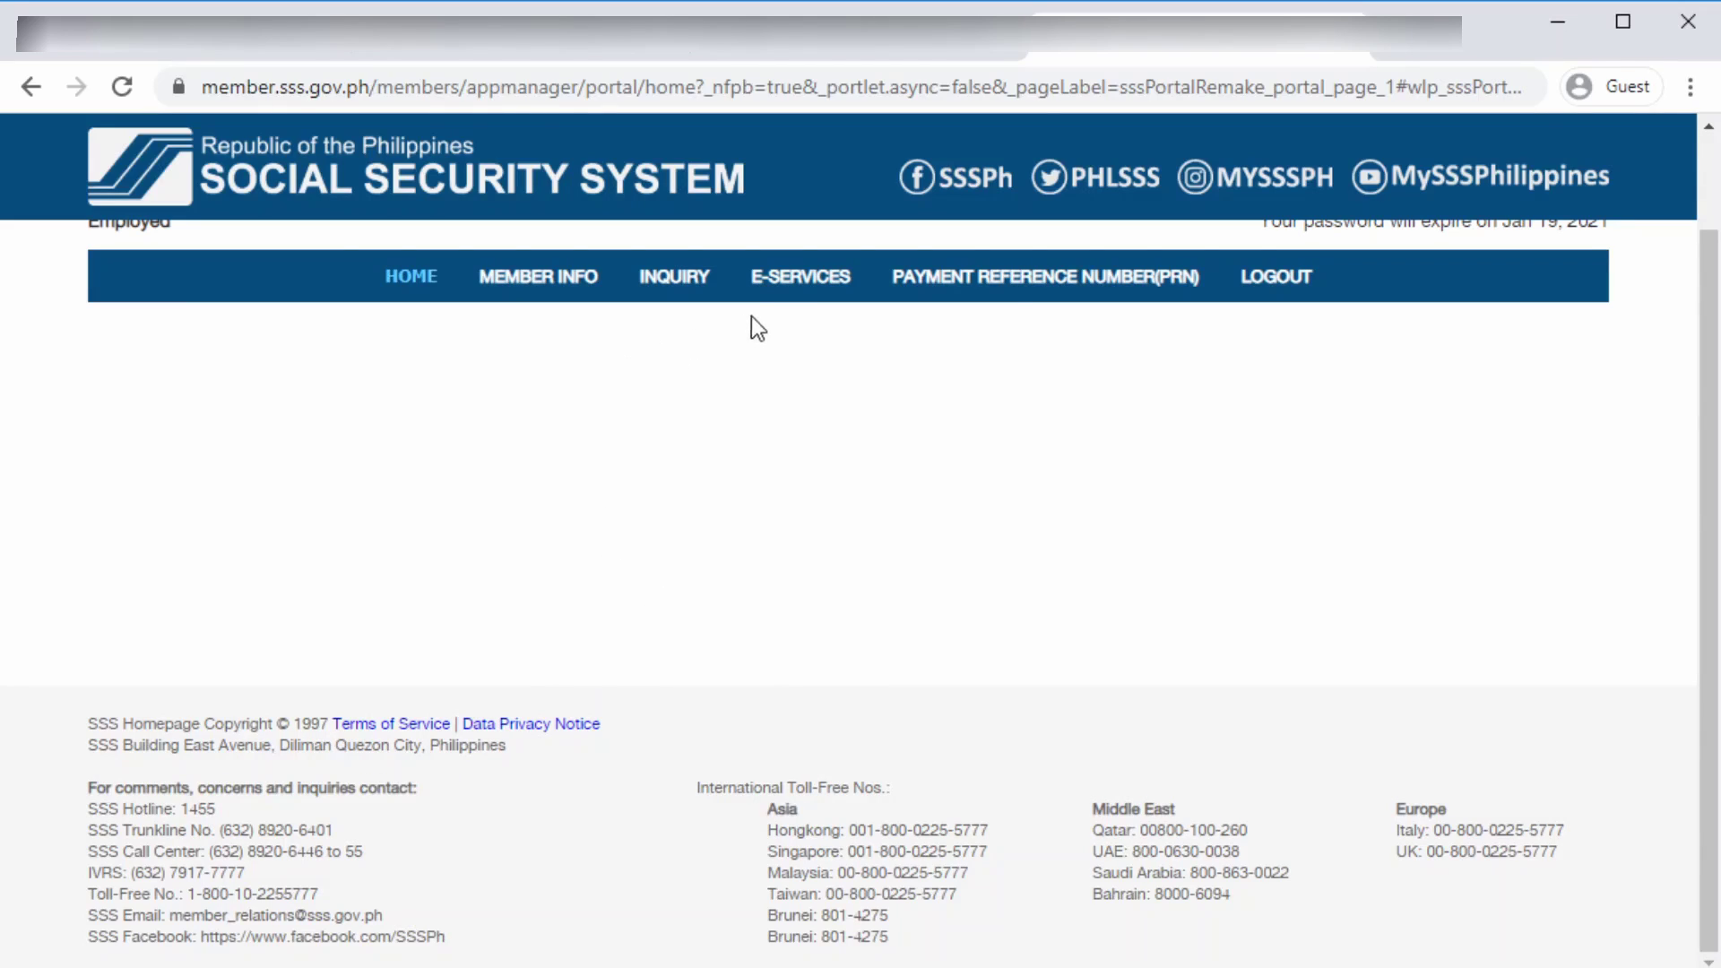
Open the Request Records e-service and submit a request for the Personal Record (E-1)
{"action": "mouse_move", "coordinate": [804, 287]}
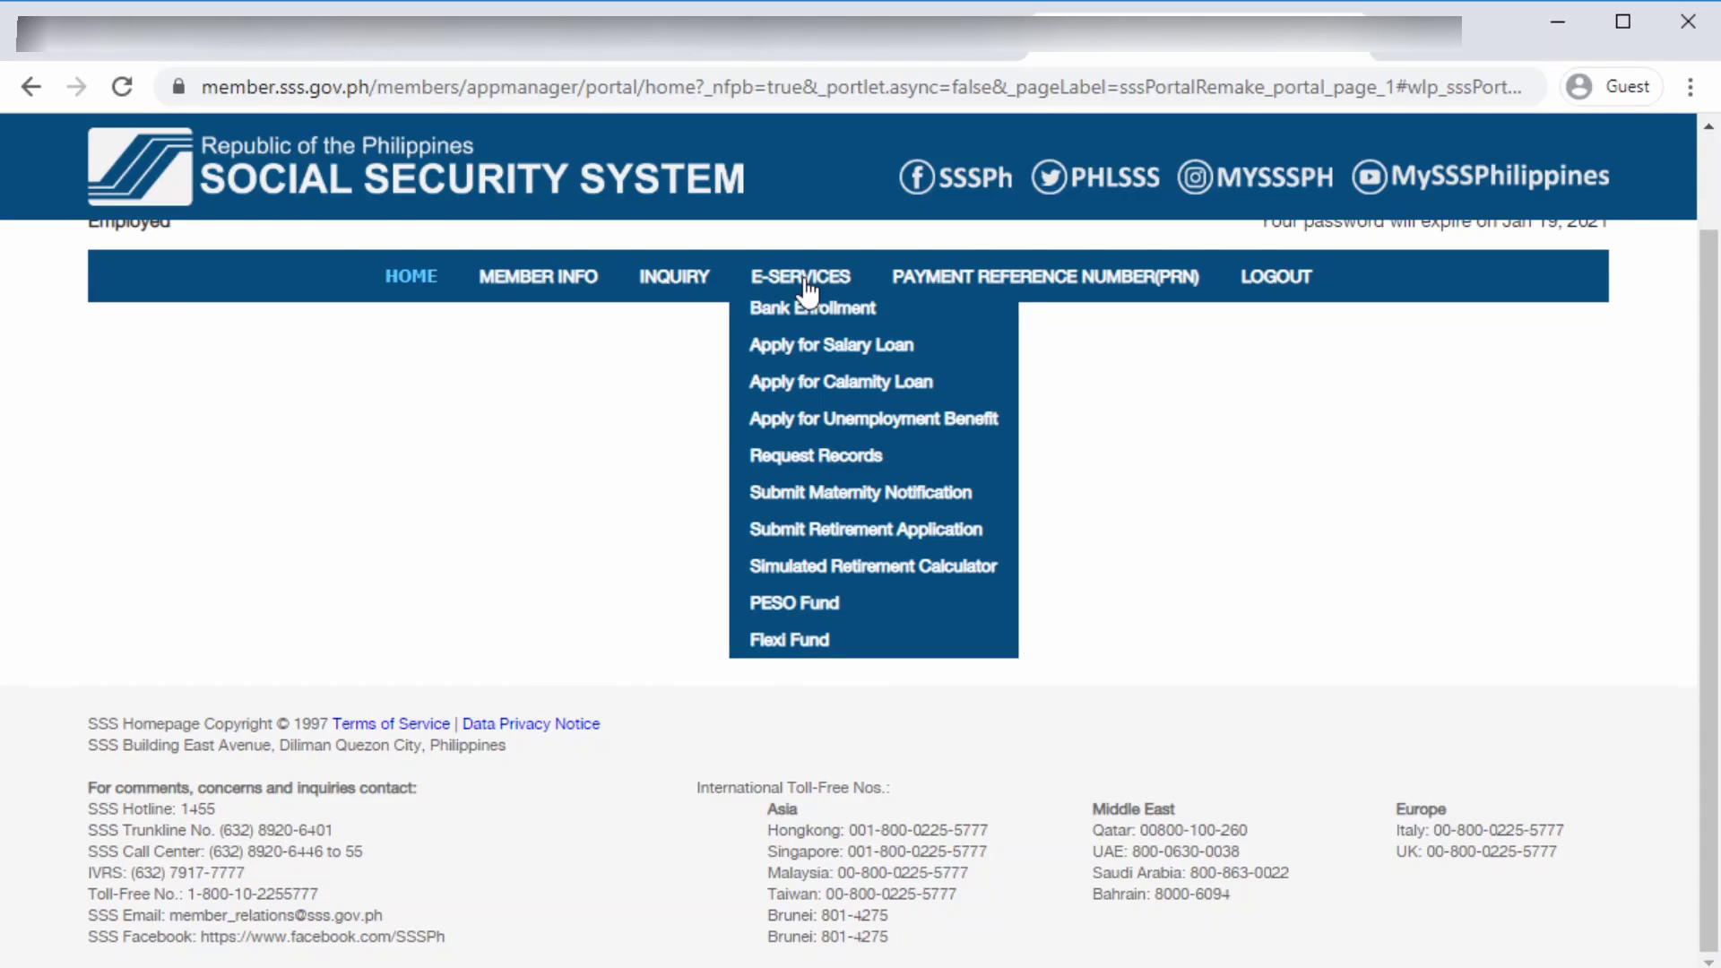
{"action": "left_click", "coordinate": [807, 469]}
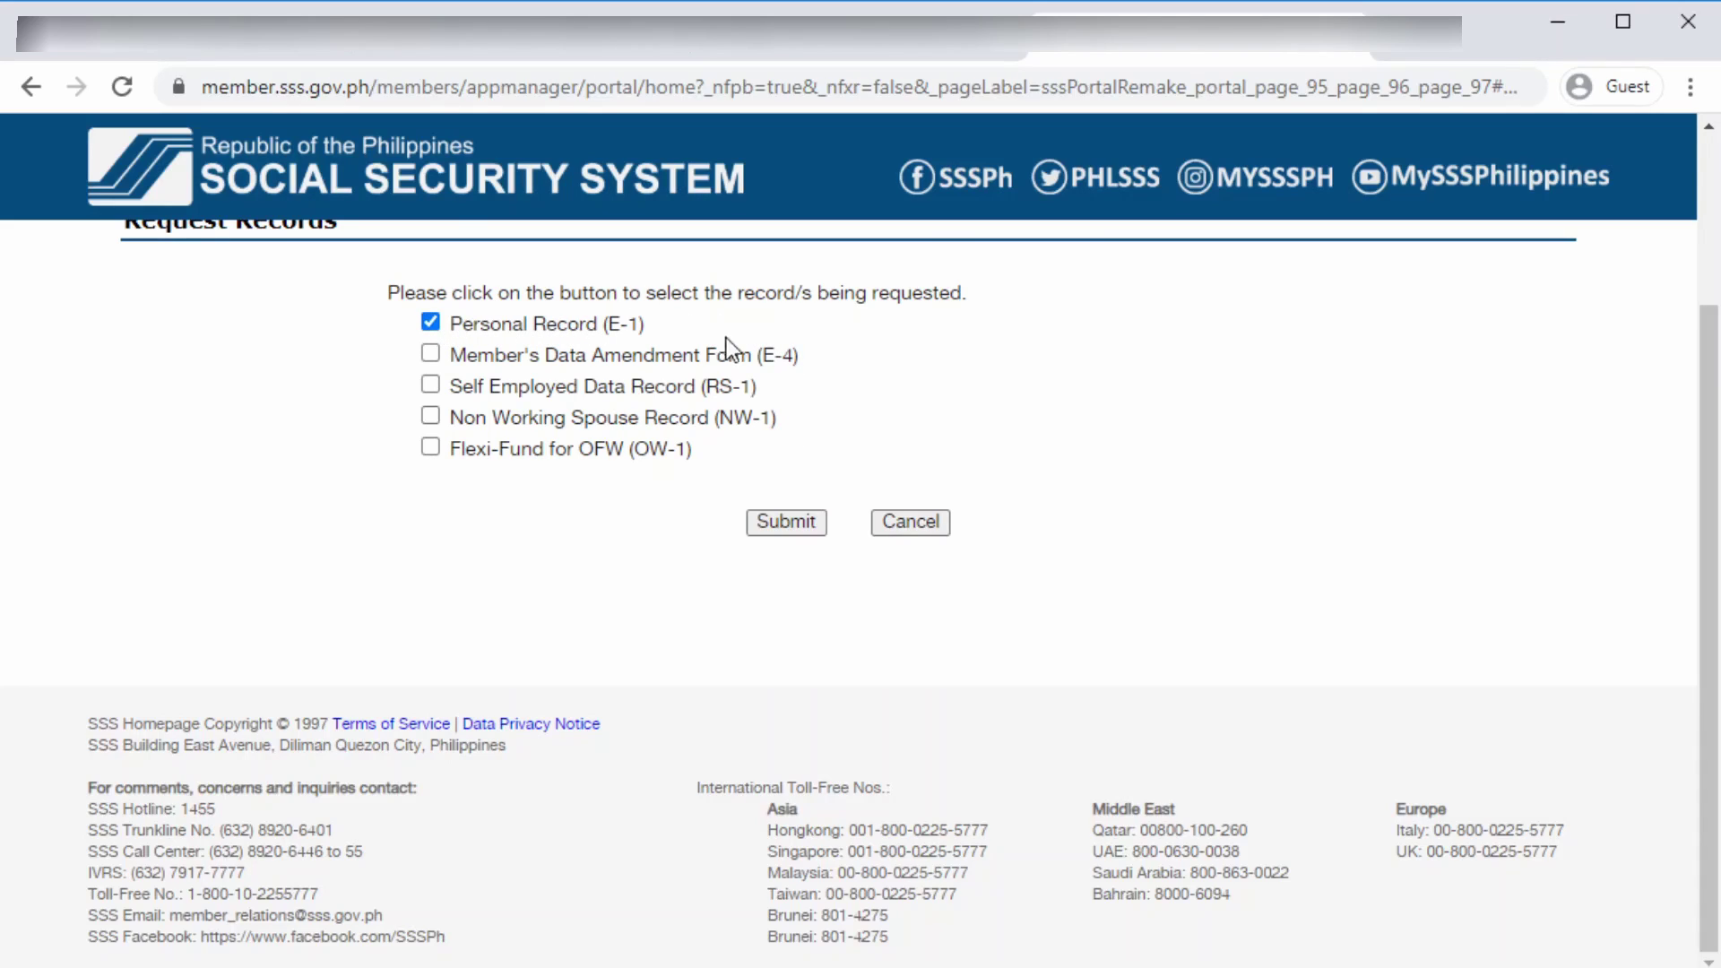
{"action": "left_click", "coordinate": [779, 524]}
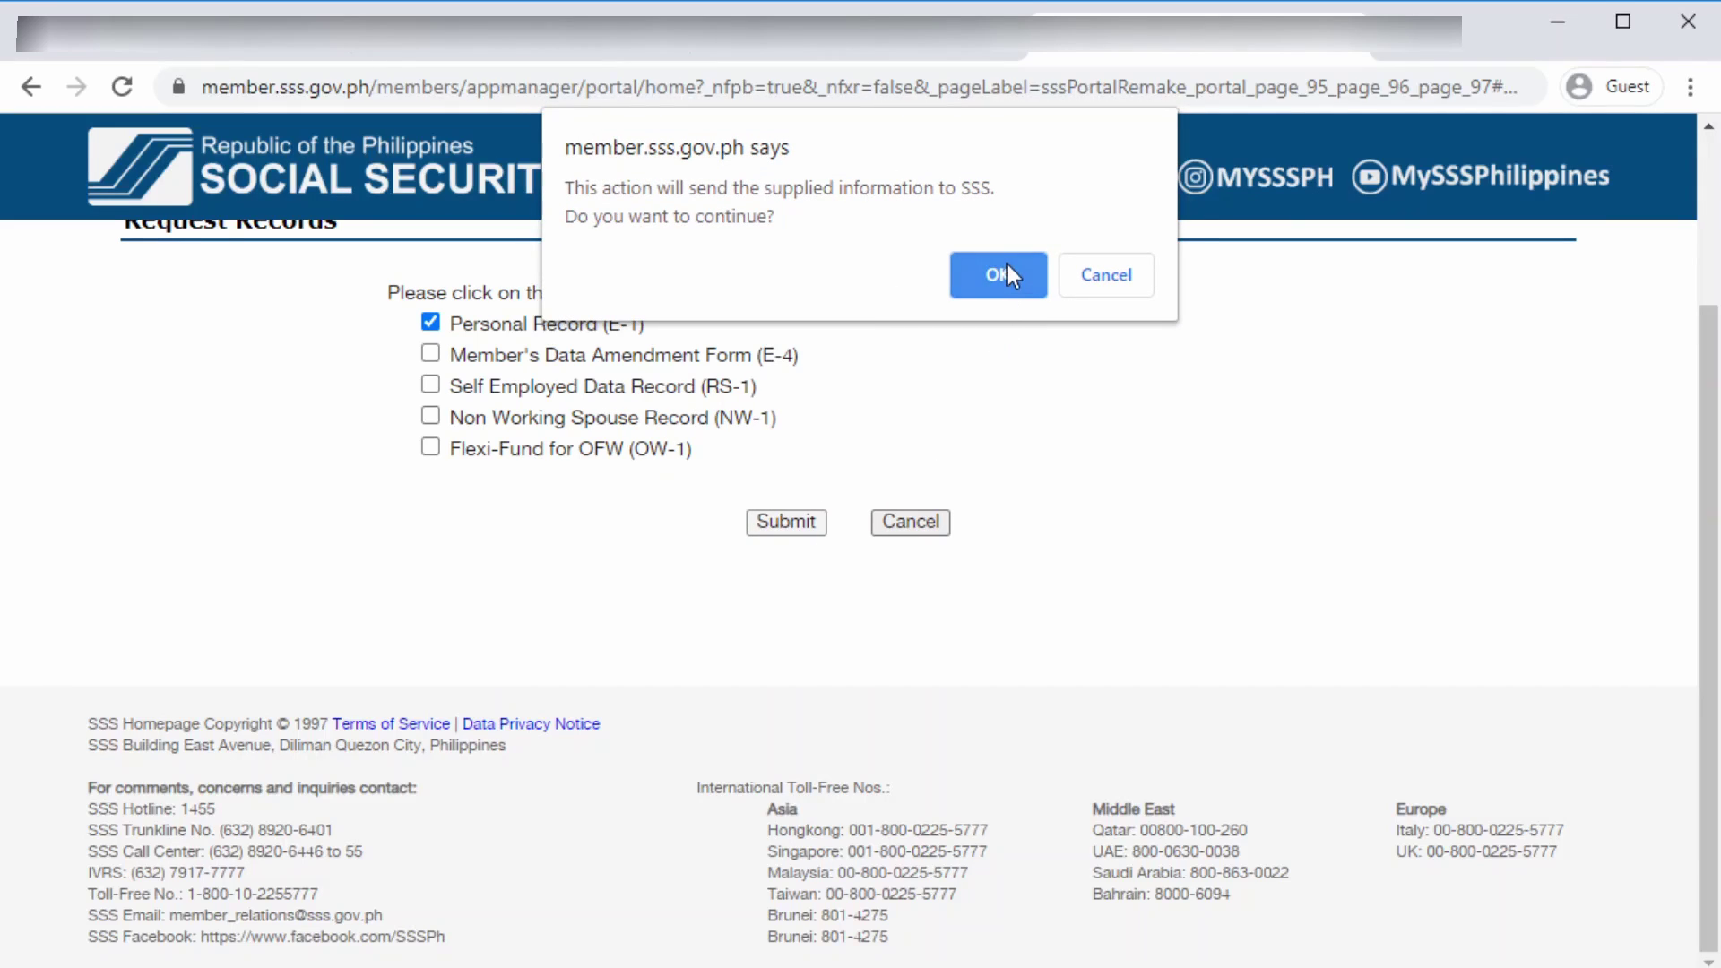
Switch to Gmail, read the "Request Records Successful" email from noreply, and return to the message list
{"action": "left_click", "coordinate": [553, 56]}
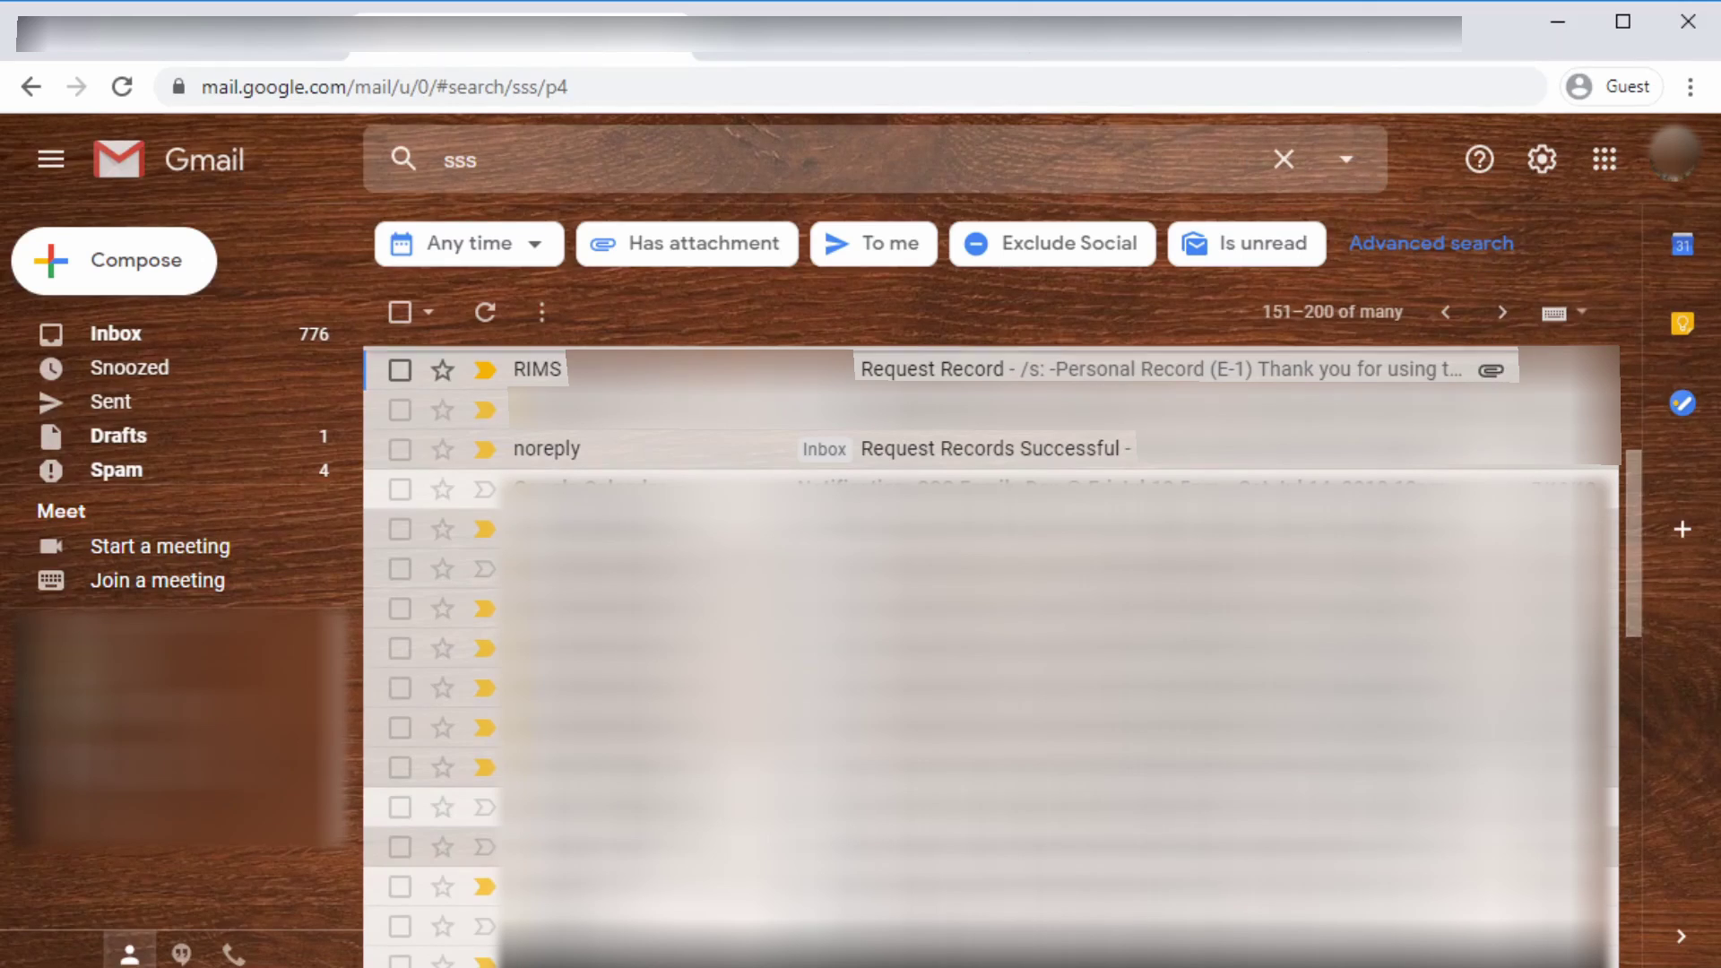
{"action": "left_click", "coordinate": [899, 449]}
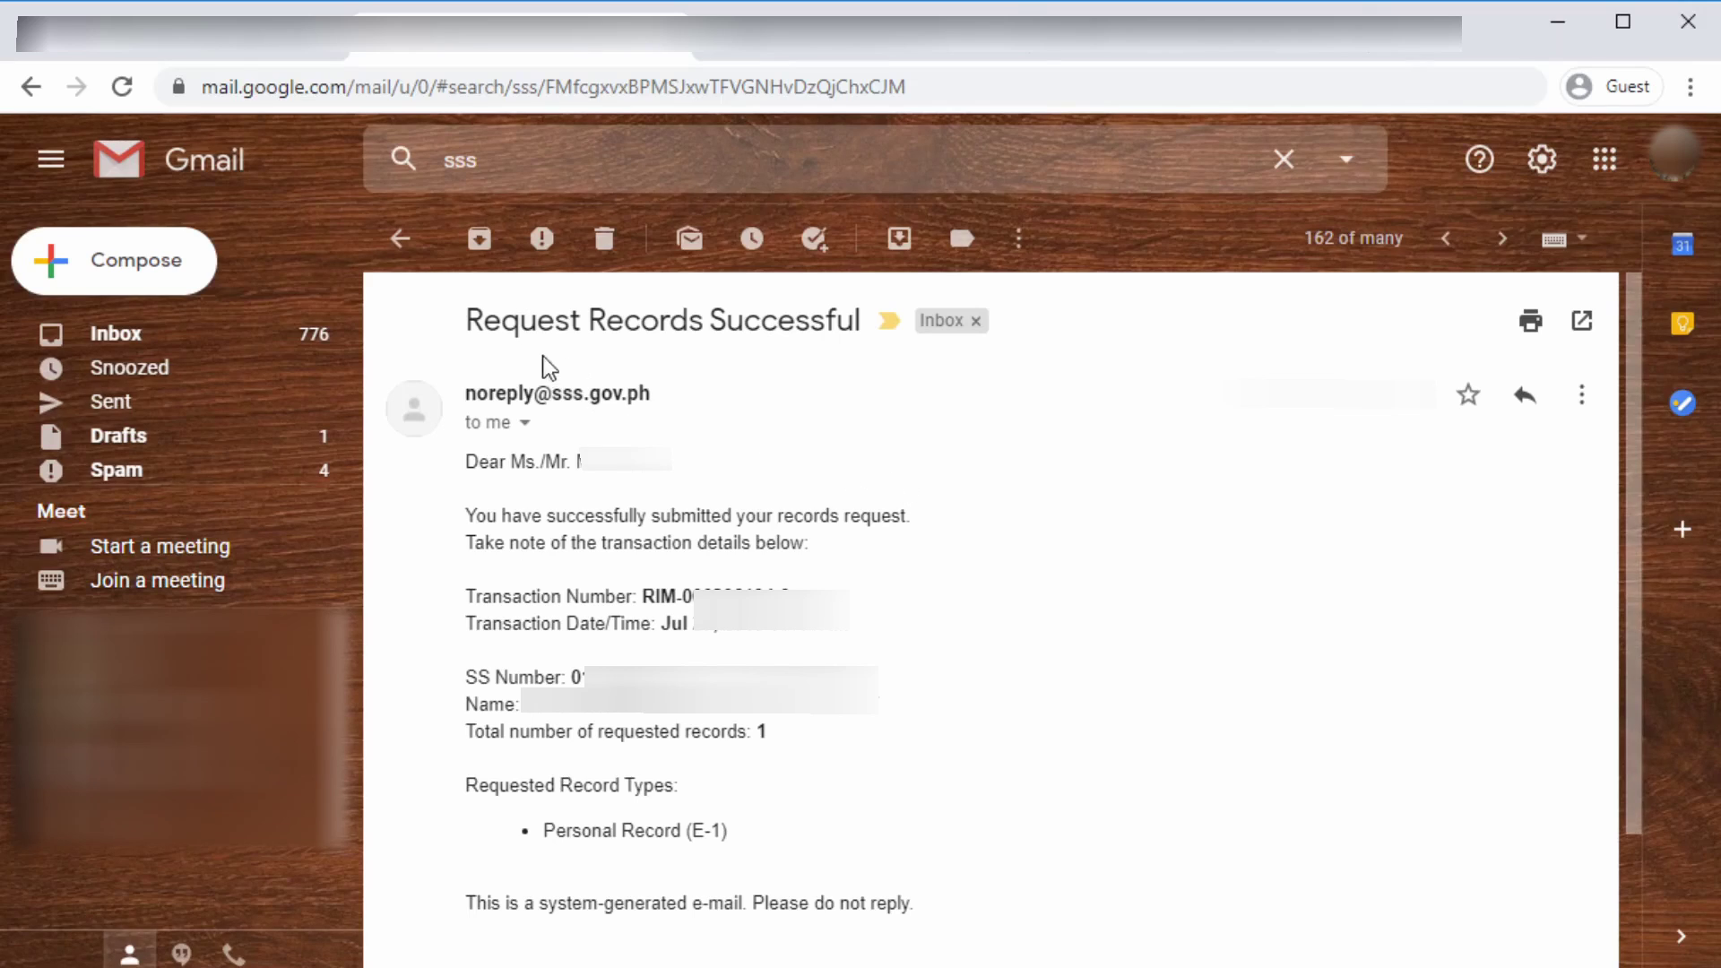
{"action": "left_click", "coordinate": [400, 242]}
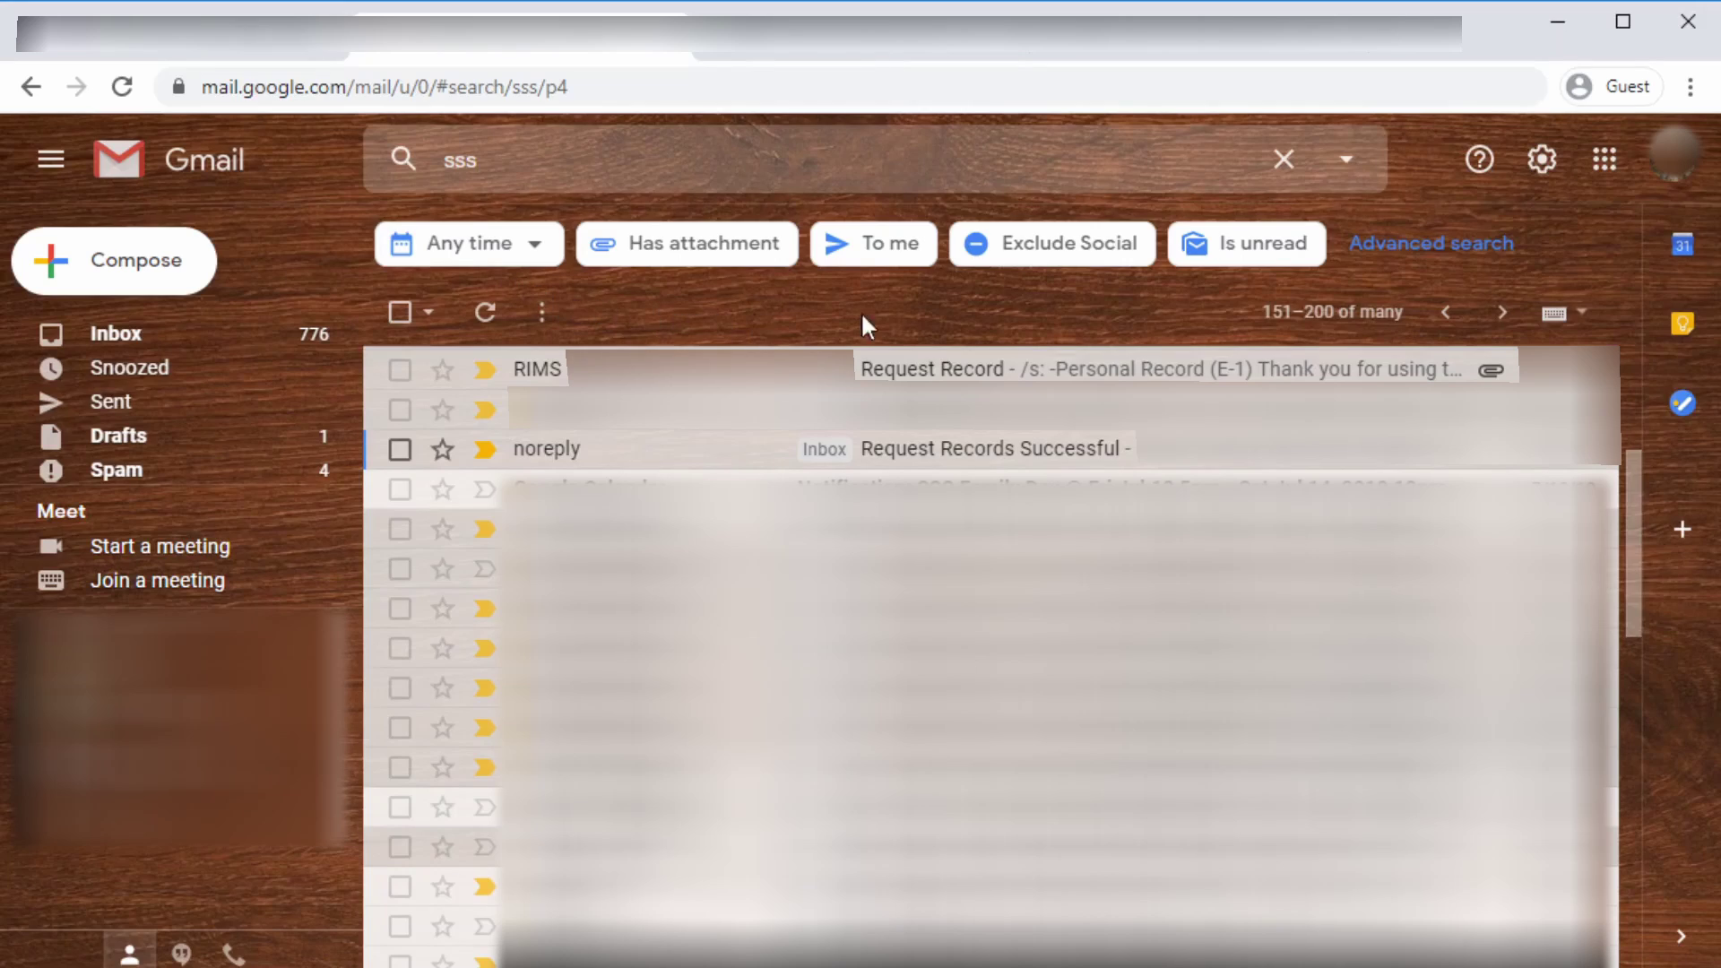
Open the "Request Record" email from RIMS and view its attached Personal Record (E-1) copy
{"action": "left_click", "coordinate": [939, 370]}
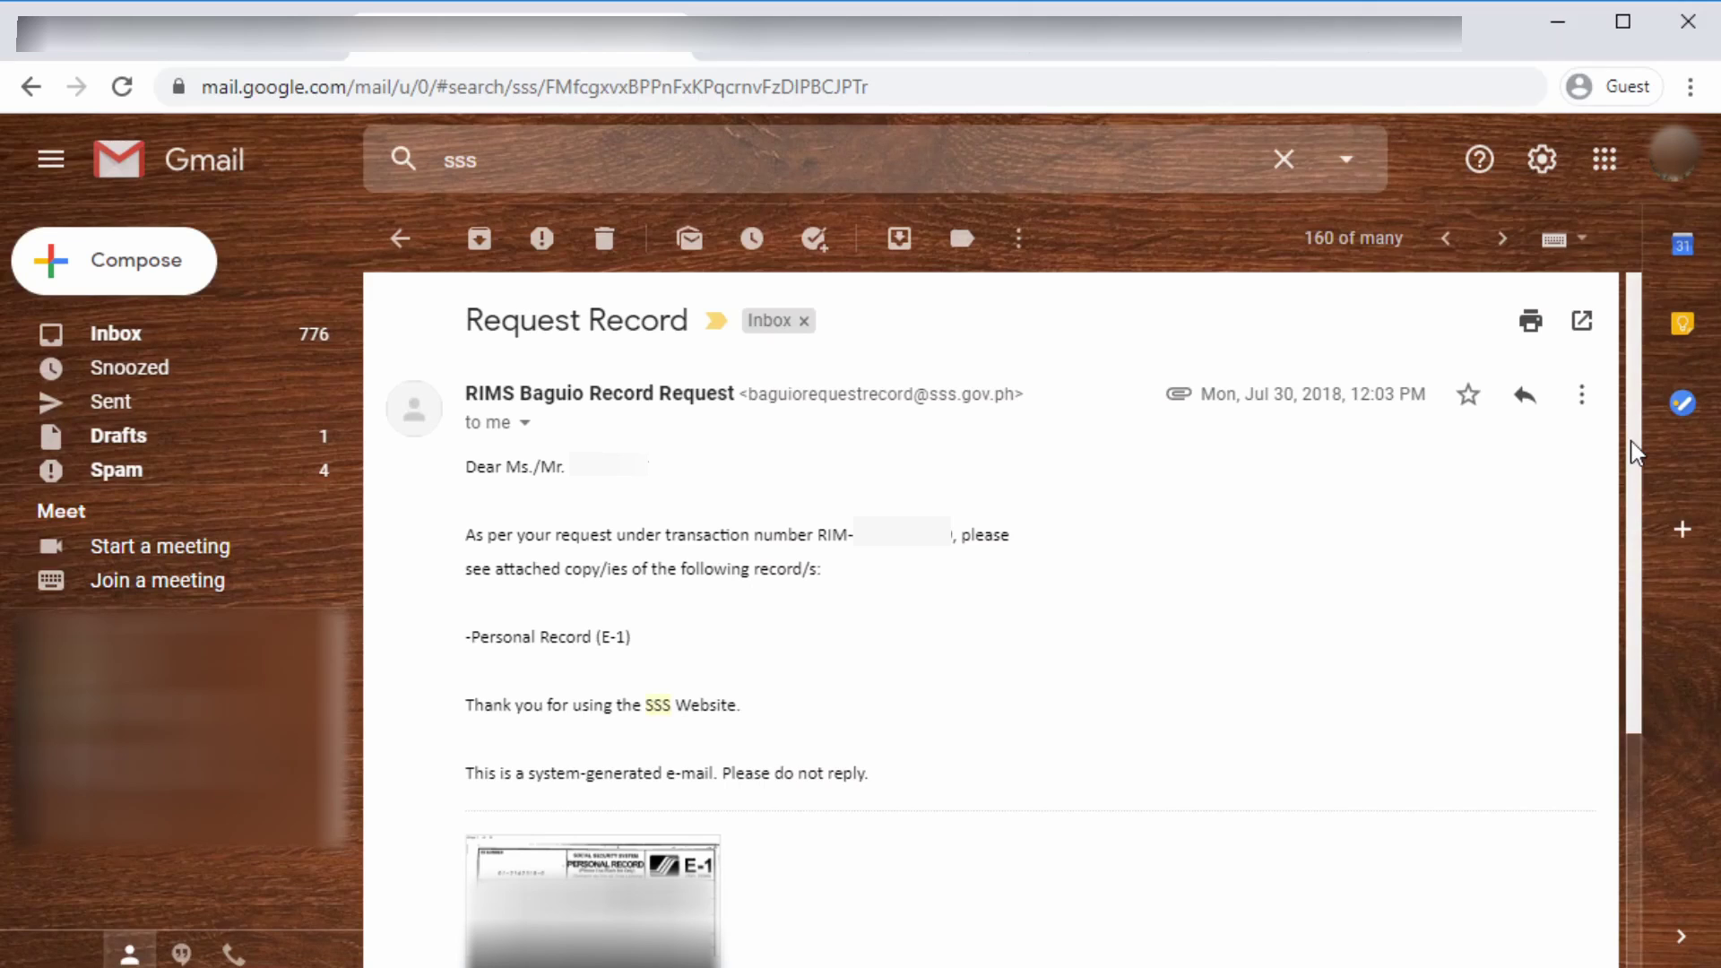
{"action": "left_click_drag", "start_coordinate": [1631, 439], "coordinate": [1627, 590]}
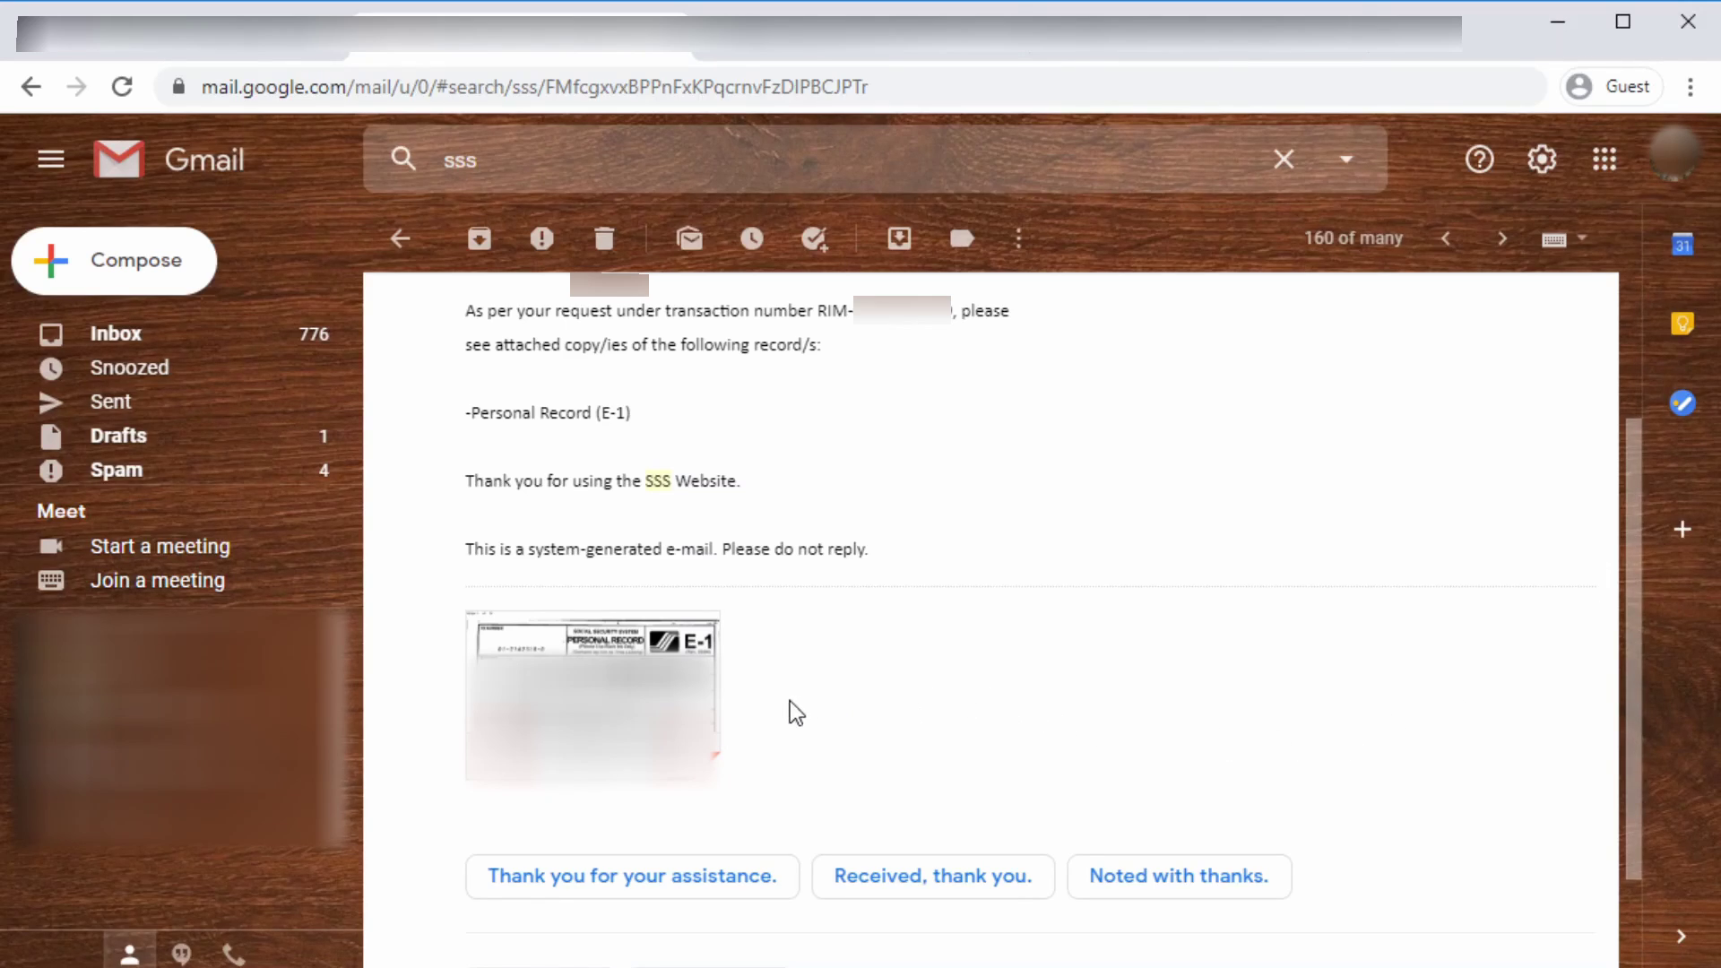
{"action": "mouse_move", "coordinate": [699, 708]}
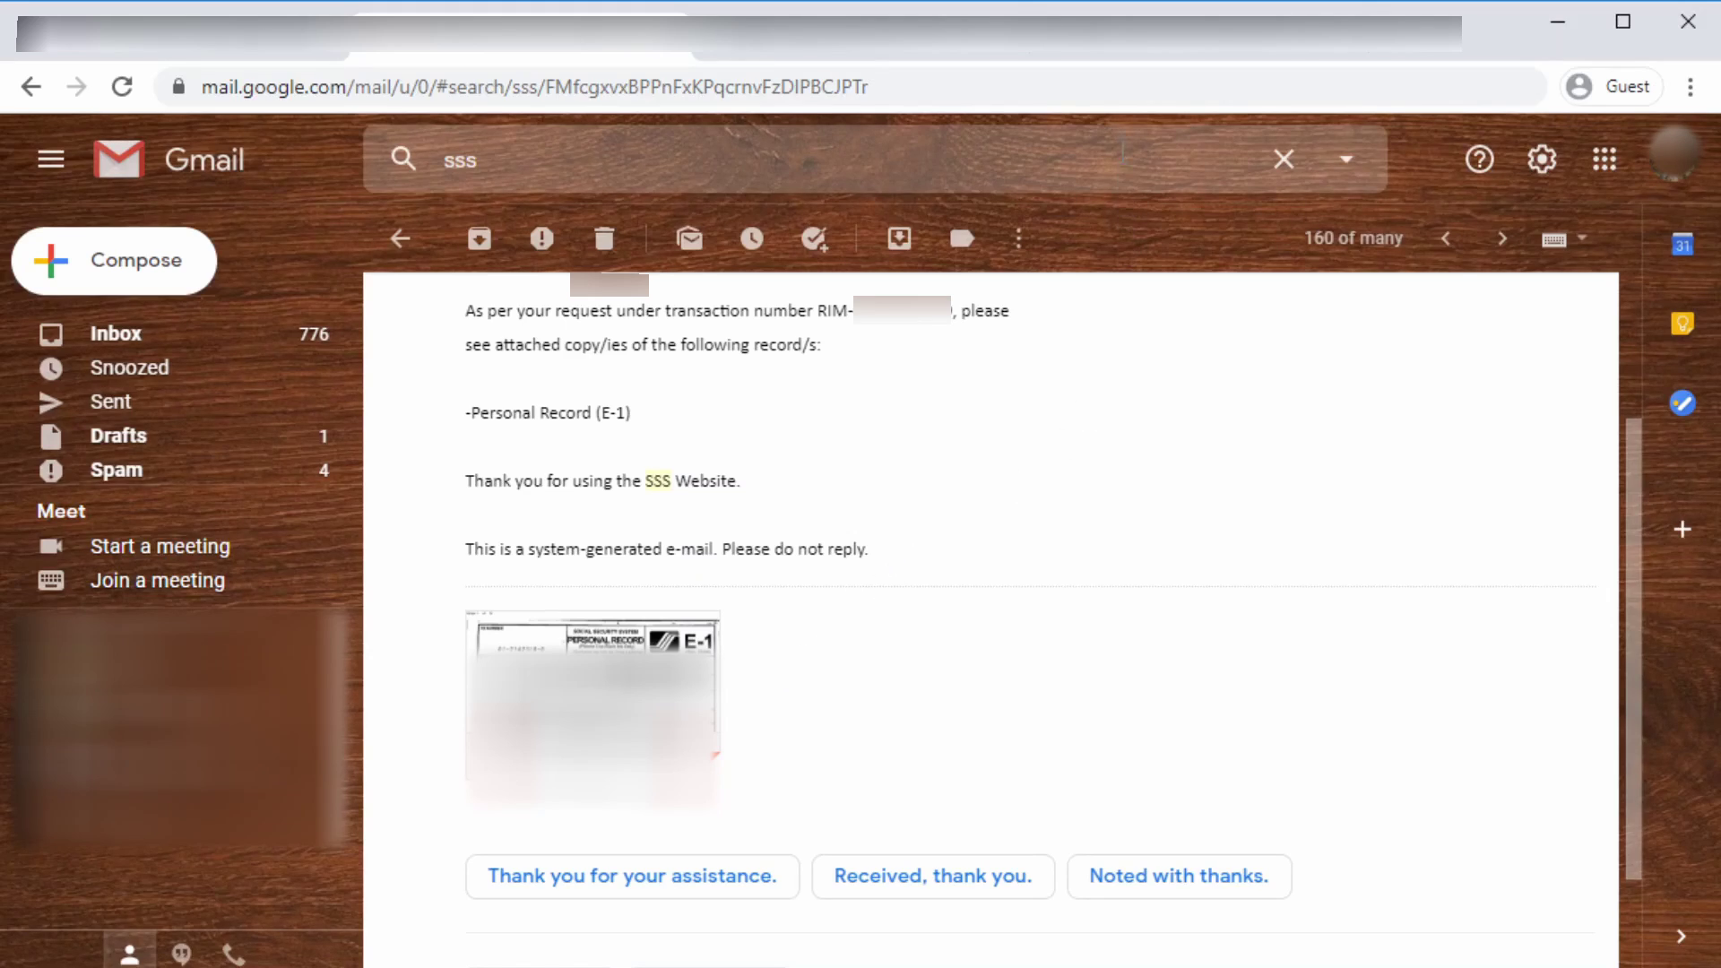
Switch back to the SSS member portal and log in with another account's user ID and password, completing the robot check
{"action": "left_click", "coordinate": [1142, 58]}
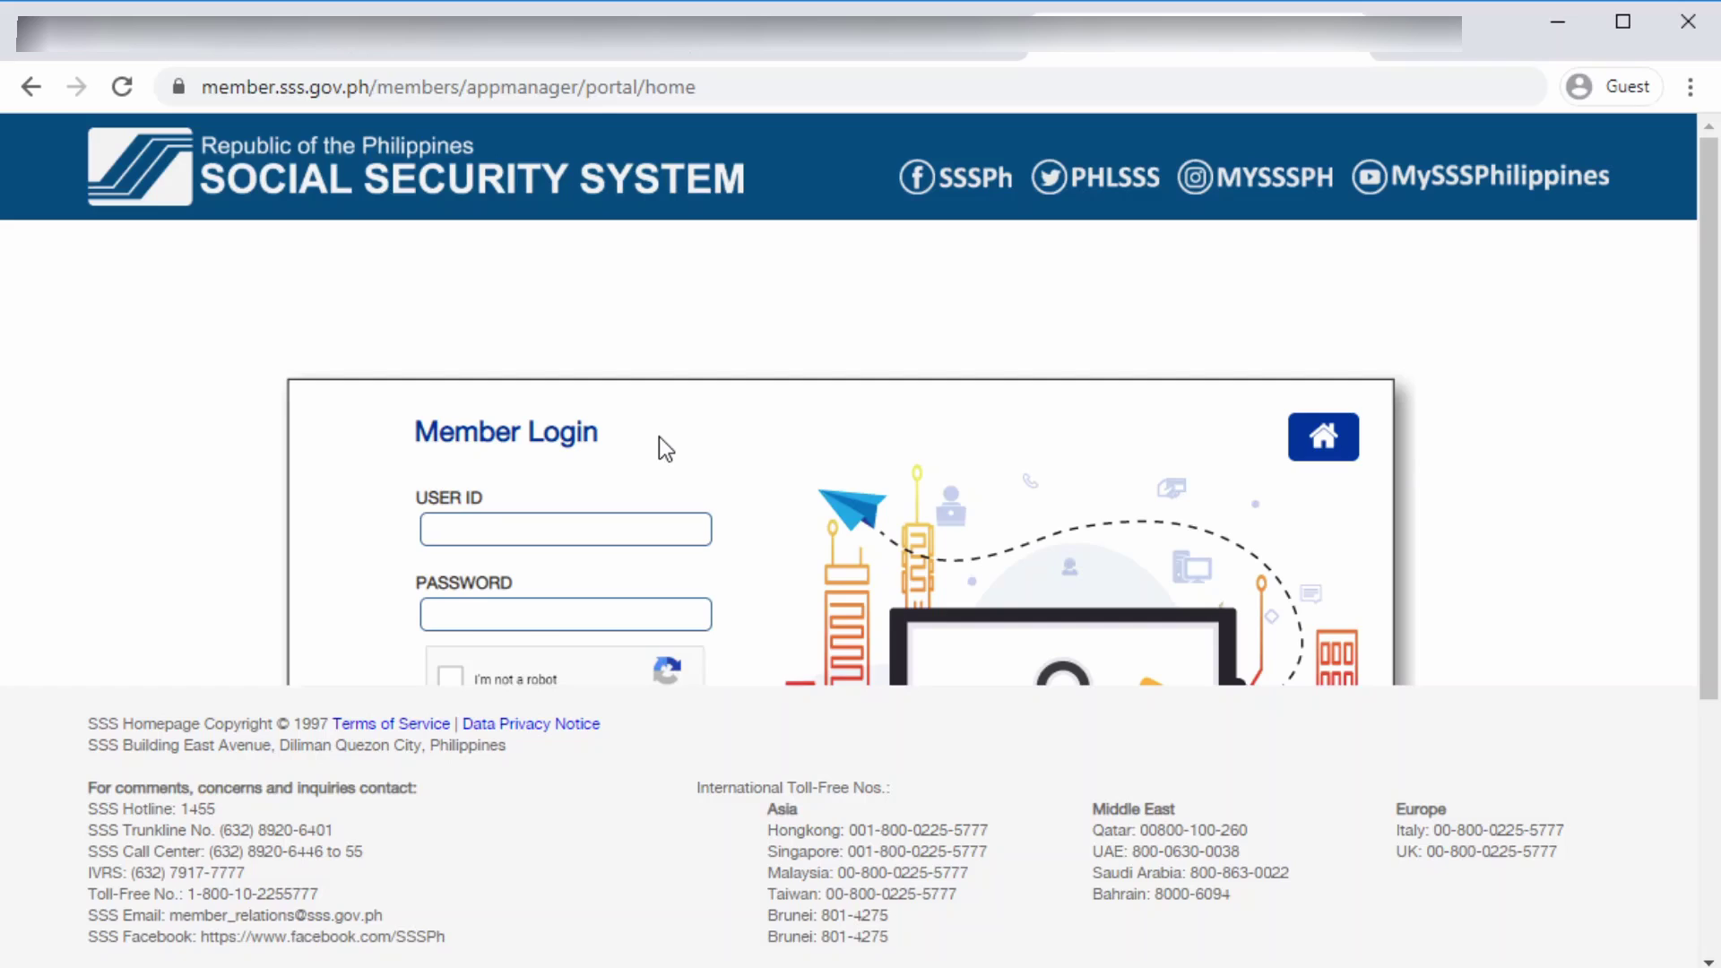
{"action": "left_click", "coordinate": [624, 528]}
{"action": "key", "text": "ctrl+v"}
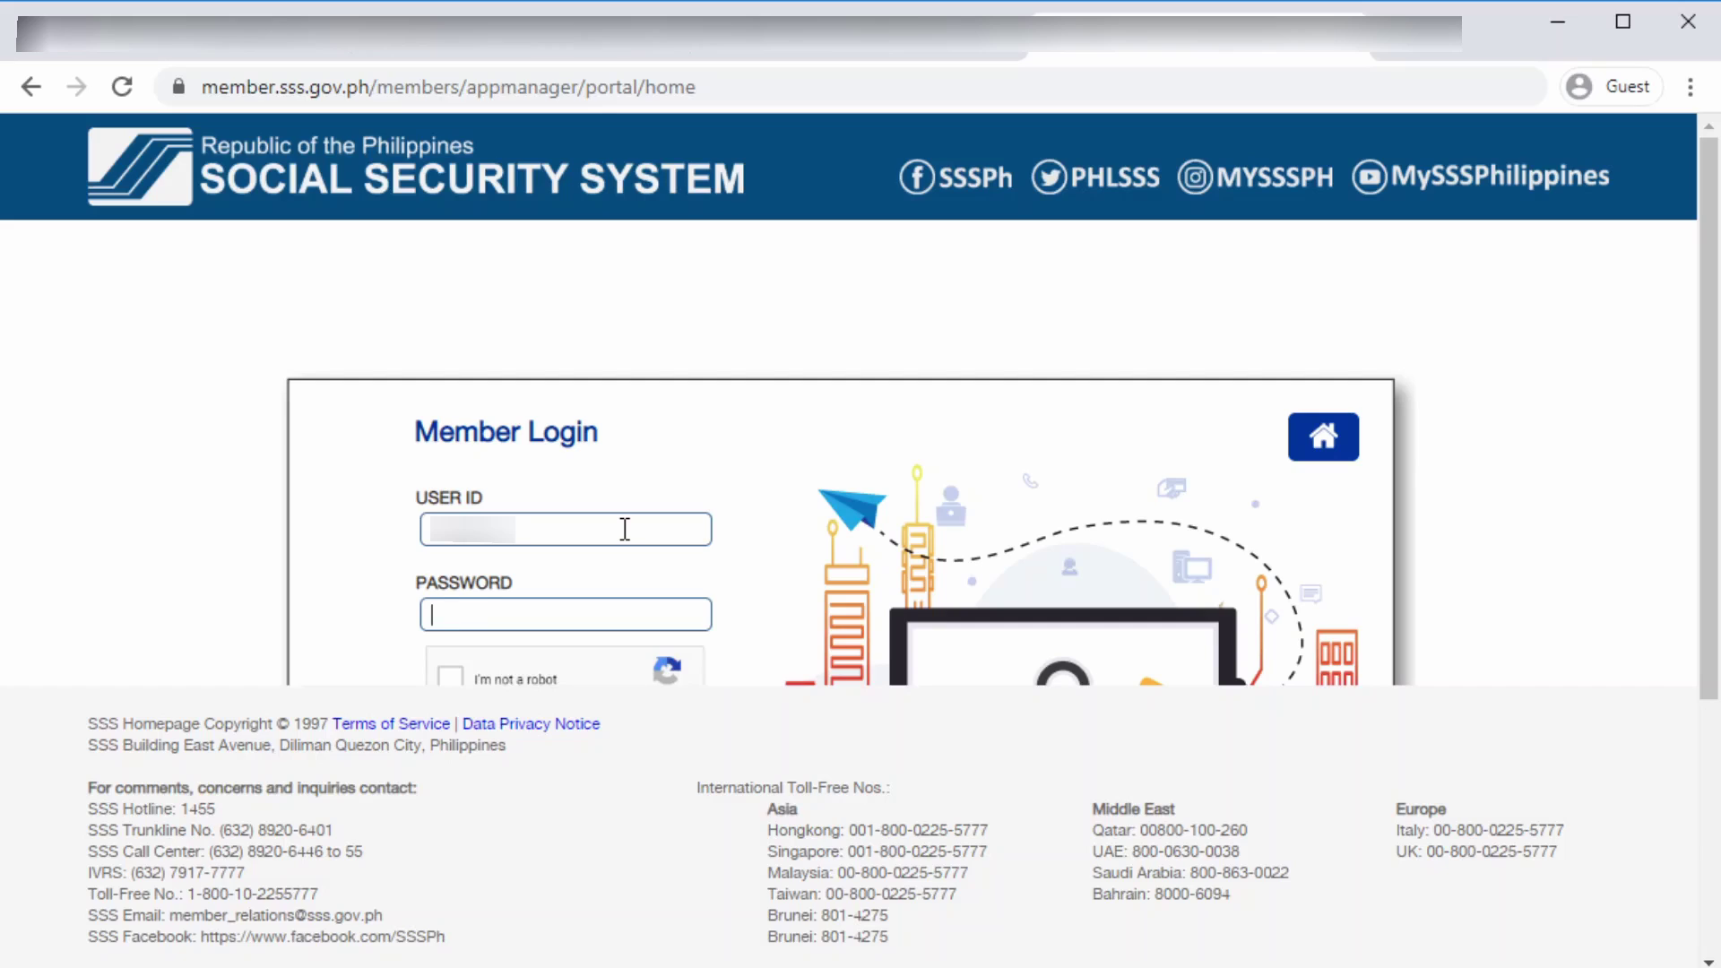
{"action": "type", "text": "•••••••••••"}
{"action": "left_click", "coordinate": [458, 673]}
{"action": "scroll", "coordinate": [1073, 597], "scroll_direction": "down", "scroll_amount": 1}
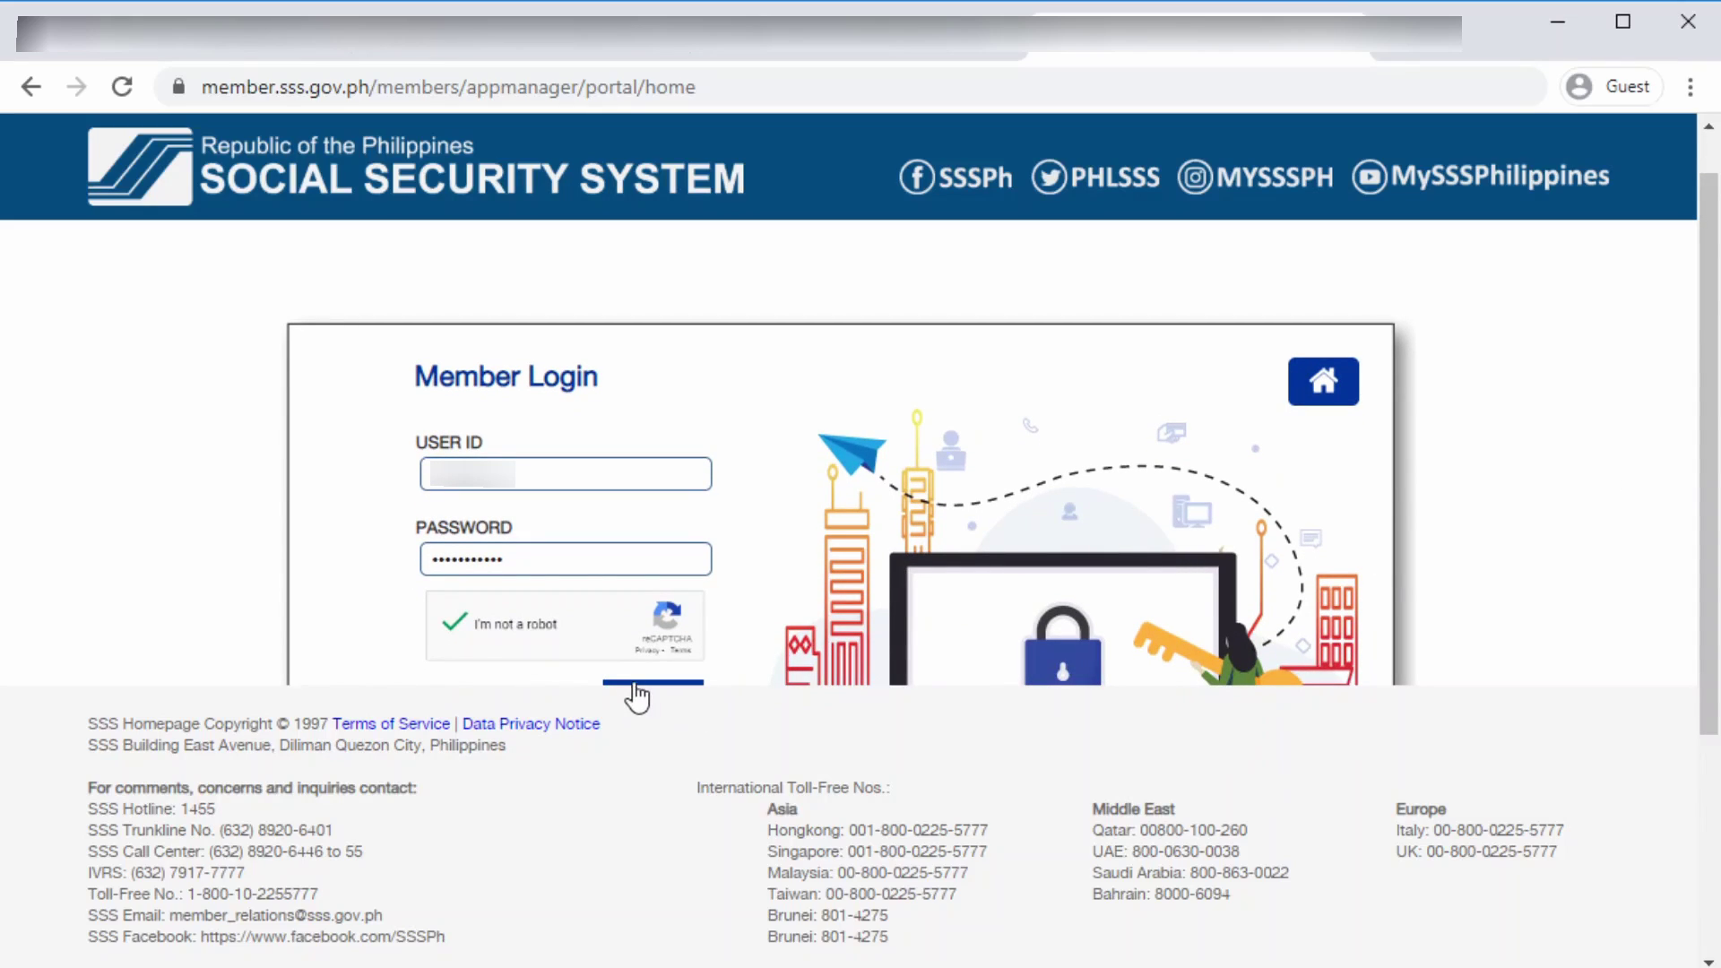
{"action": "left_click", "coordinate": [637, 696]}
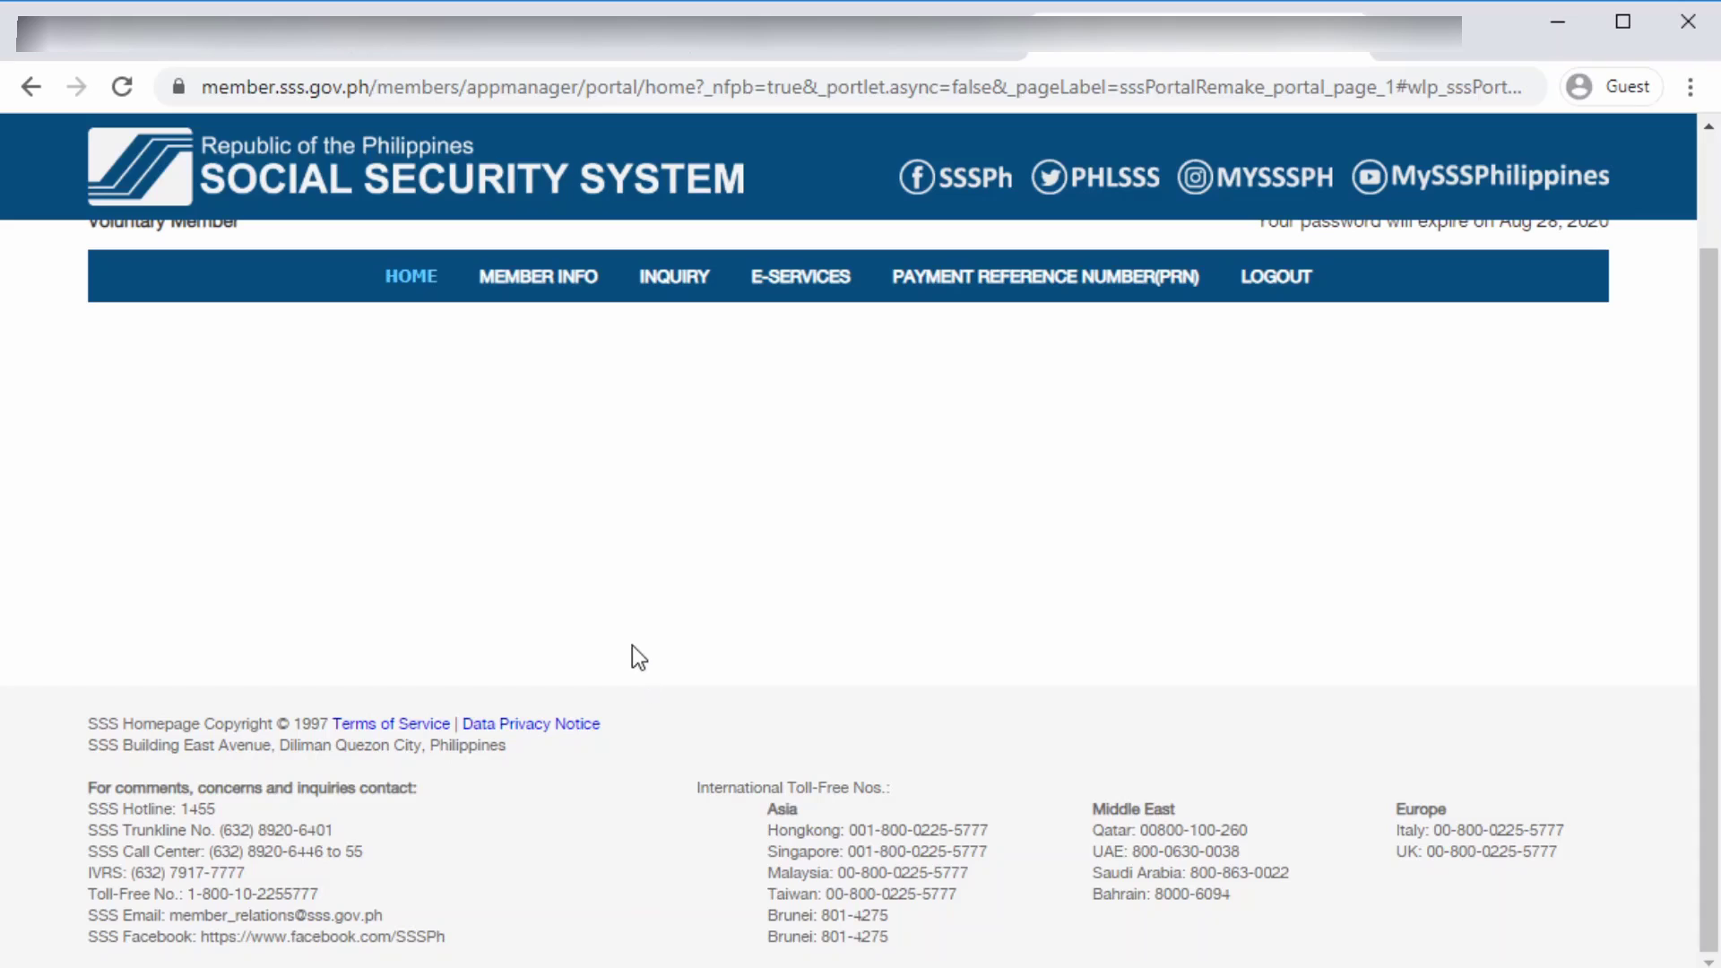
Open the Request Records e-service and review the available record types and the Previous Requests table
{"action": "mouse_move", "coordinate": [787, 278]}
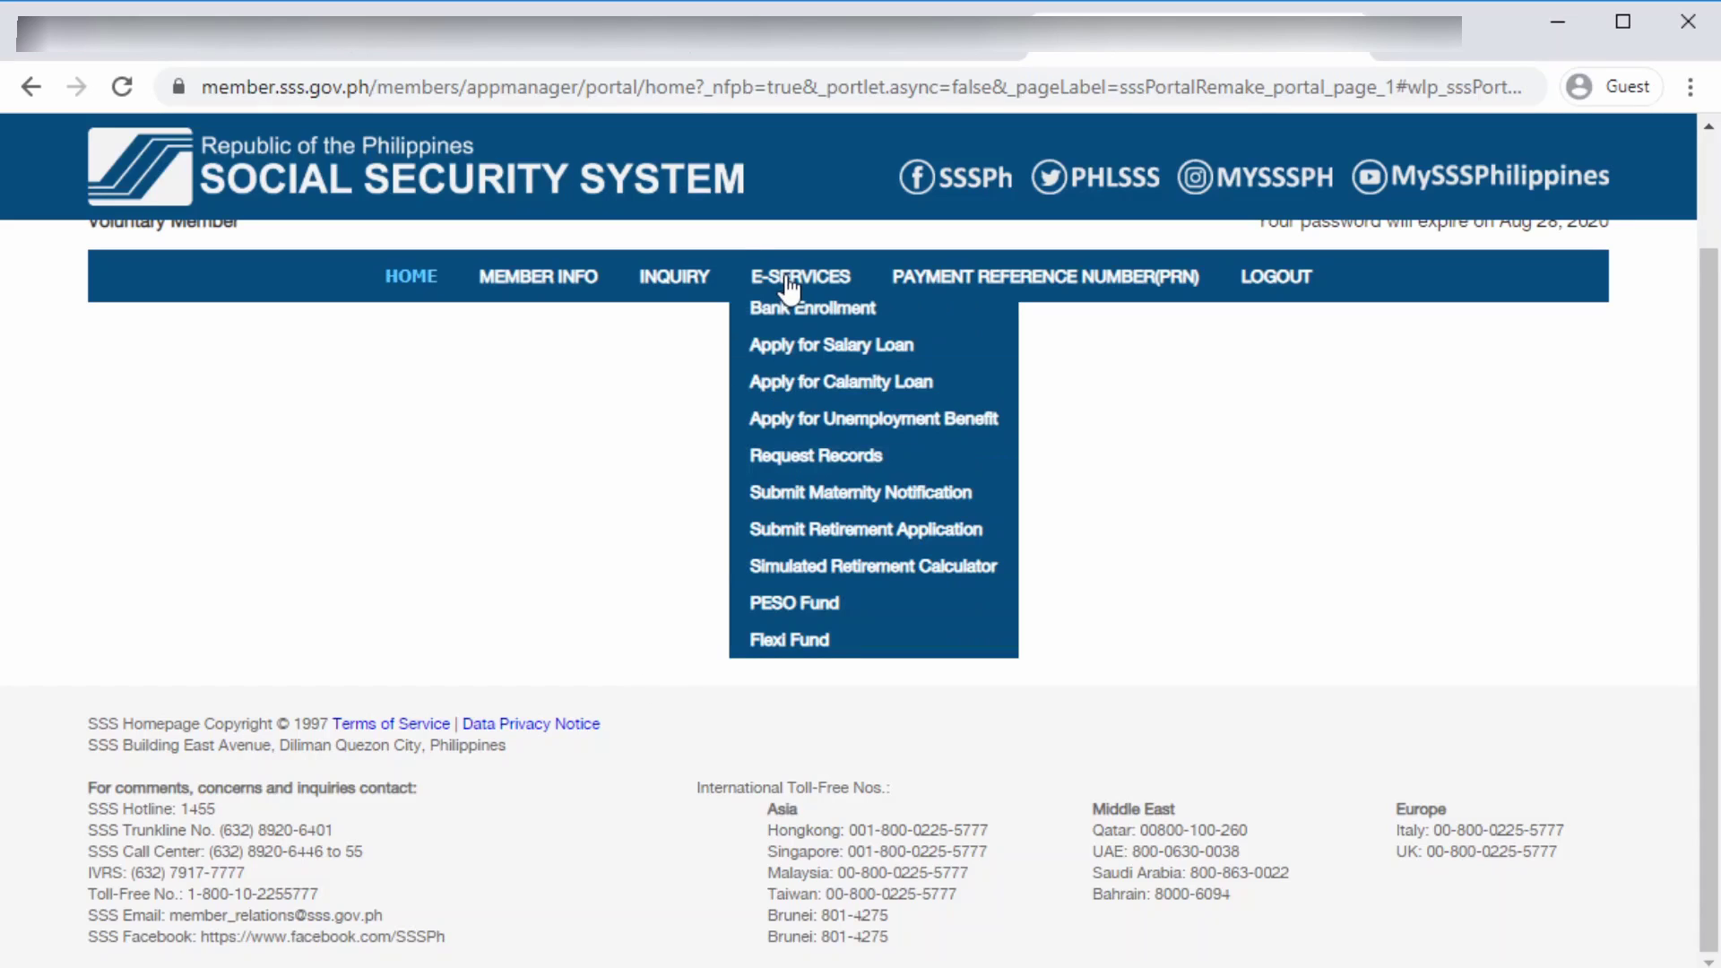
{"action": "left_click", "coordinate": [807, 459]}
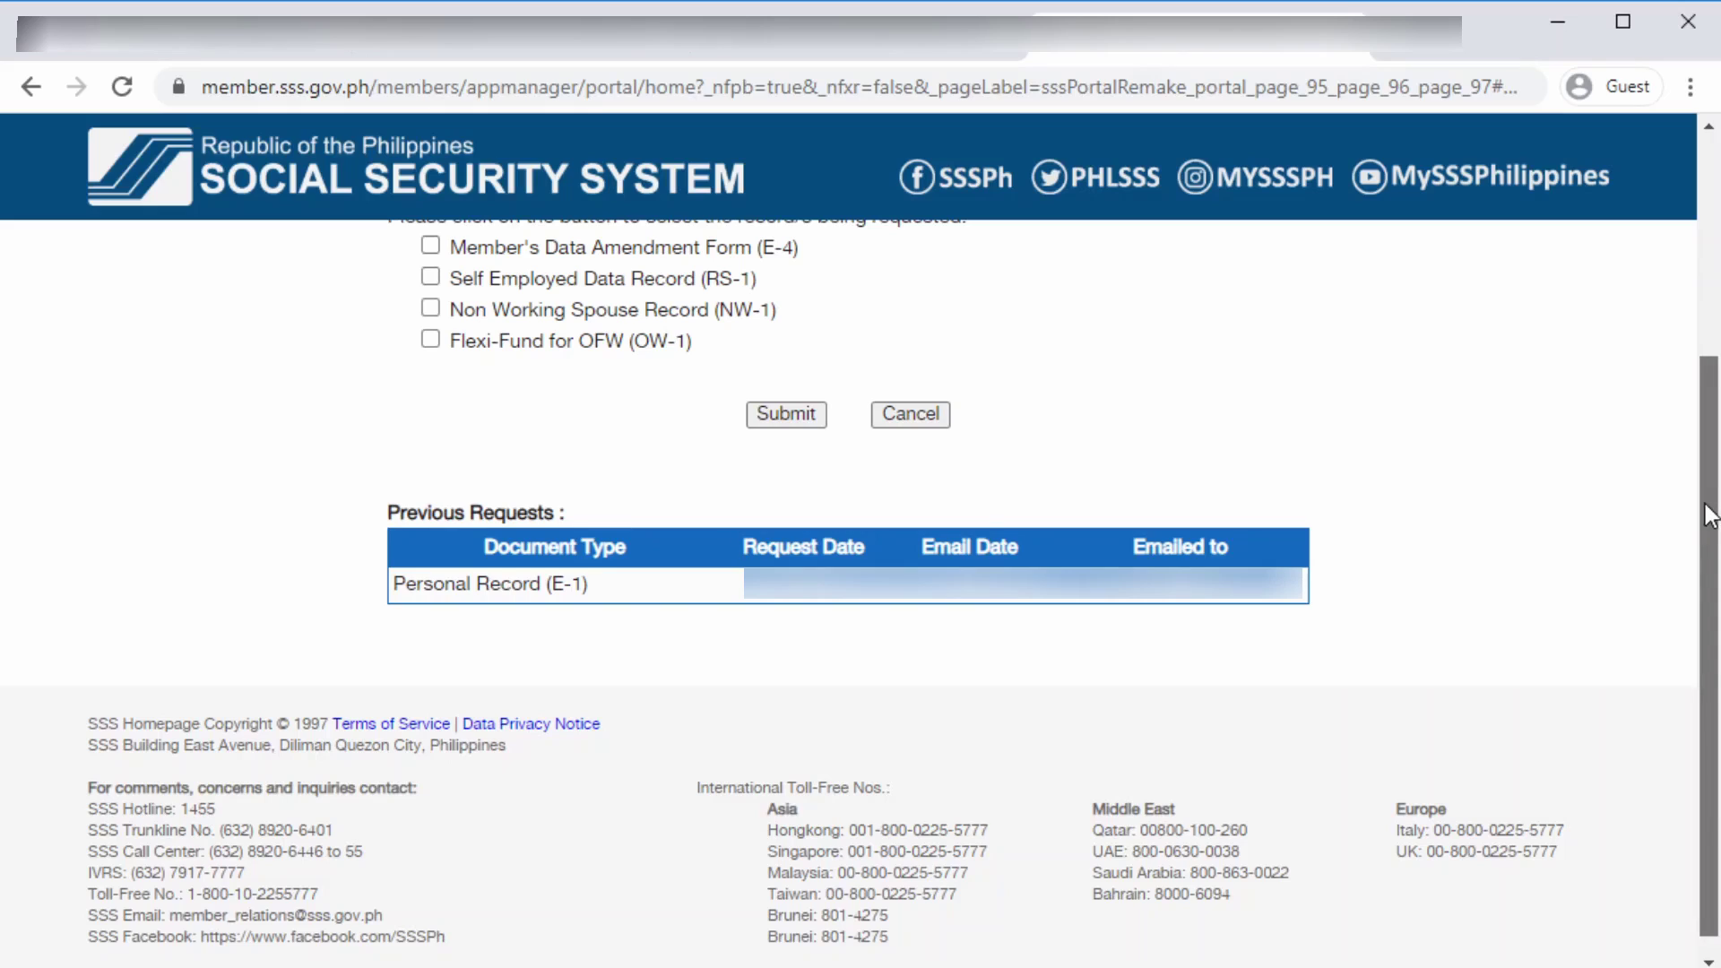
{"action": "left_click_drag", "start_coordinate": [1707, 503], "coordinate": [1712, 455]}
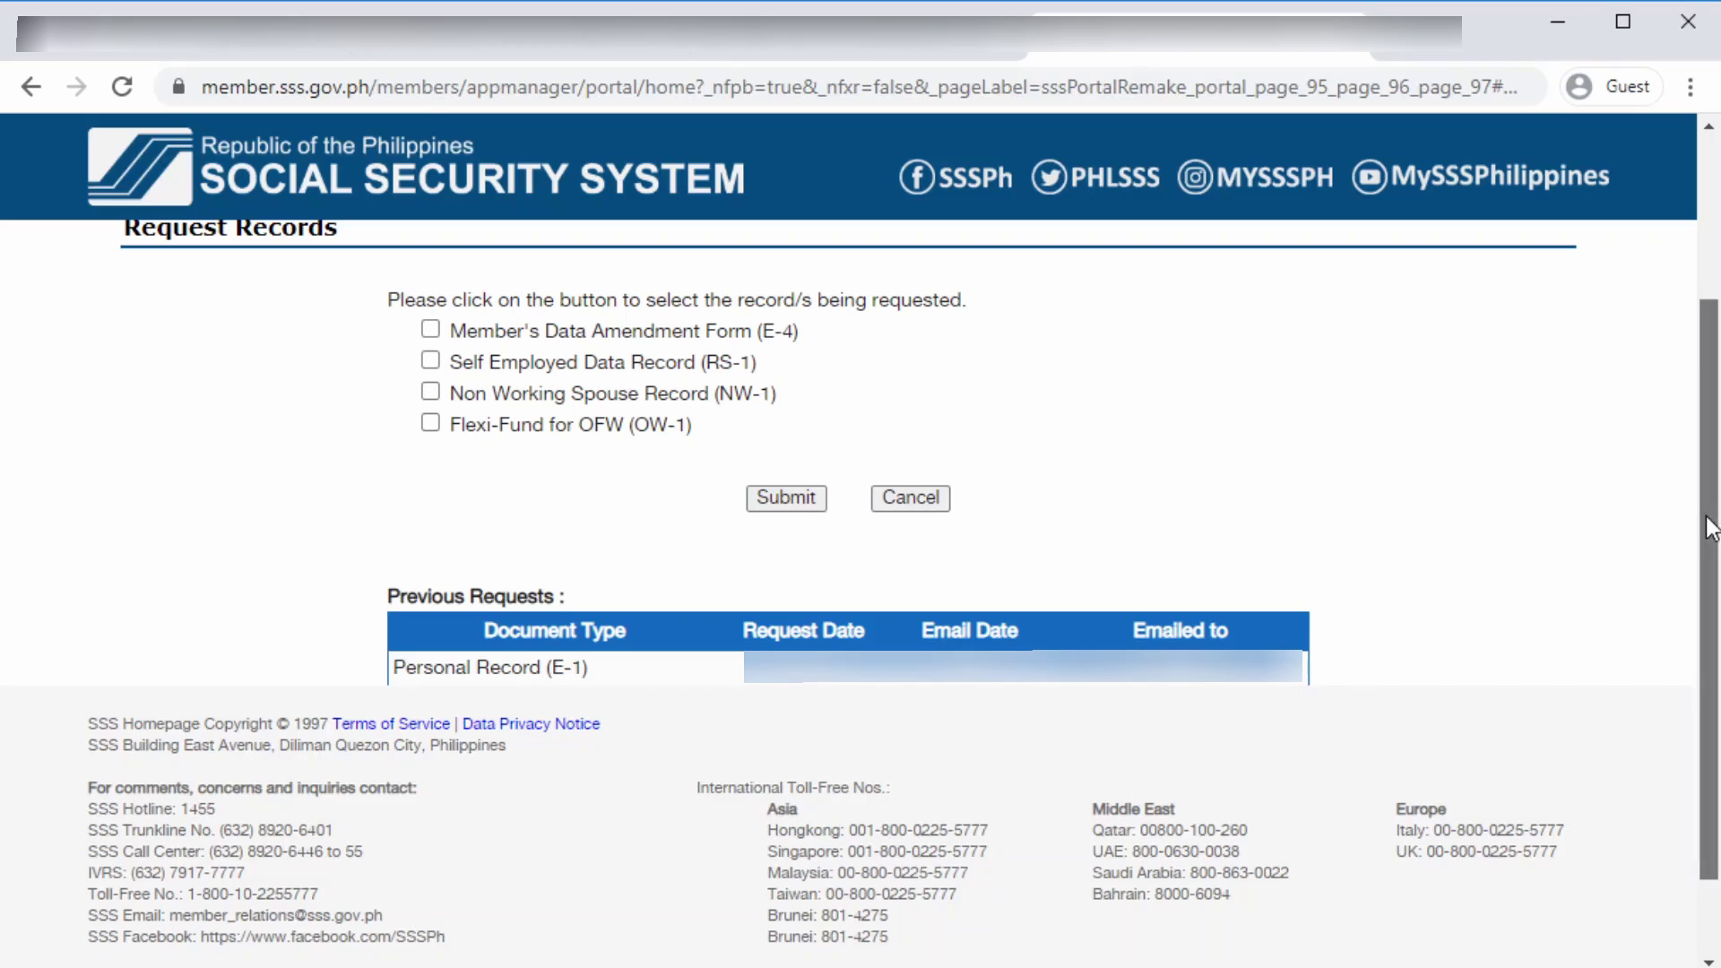
{"action": "left_click_drag", "start_coordinate": [1711, 518], "coordinate": [1709, 535]}
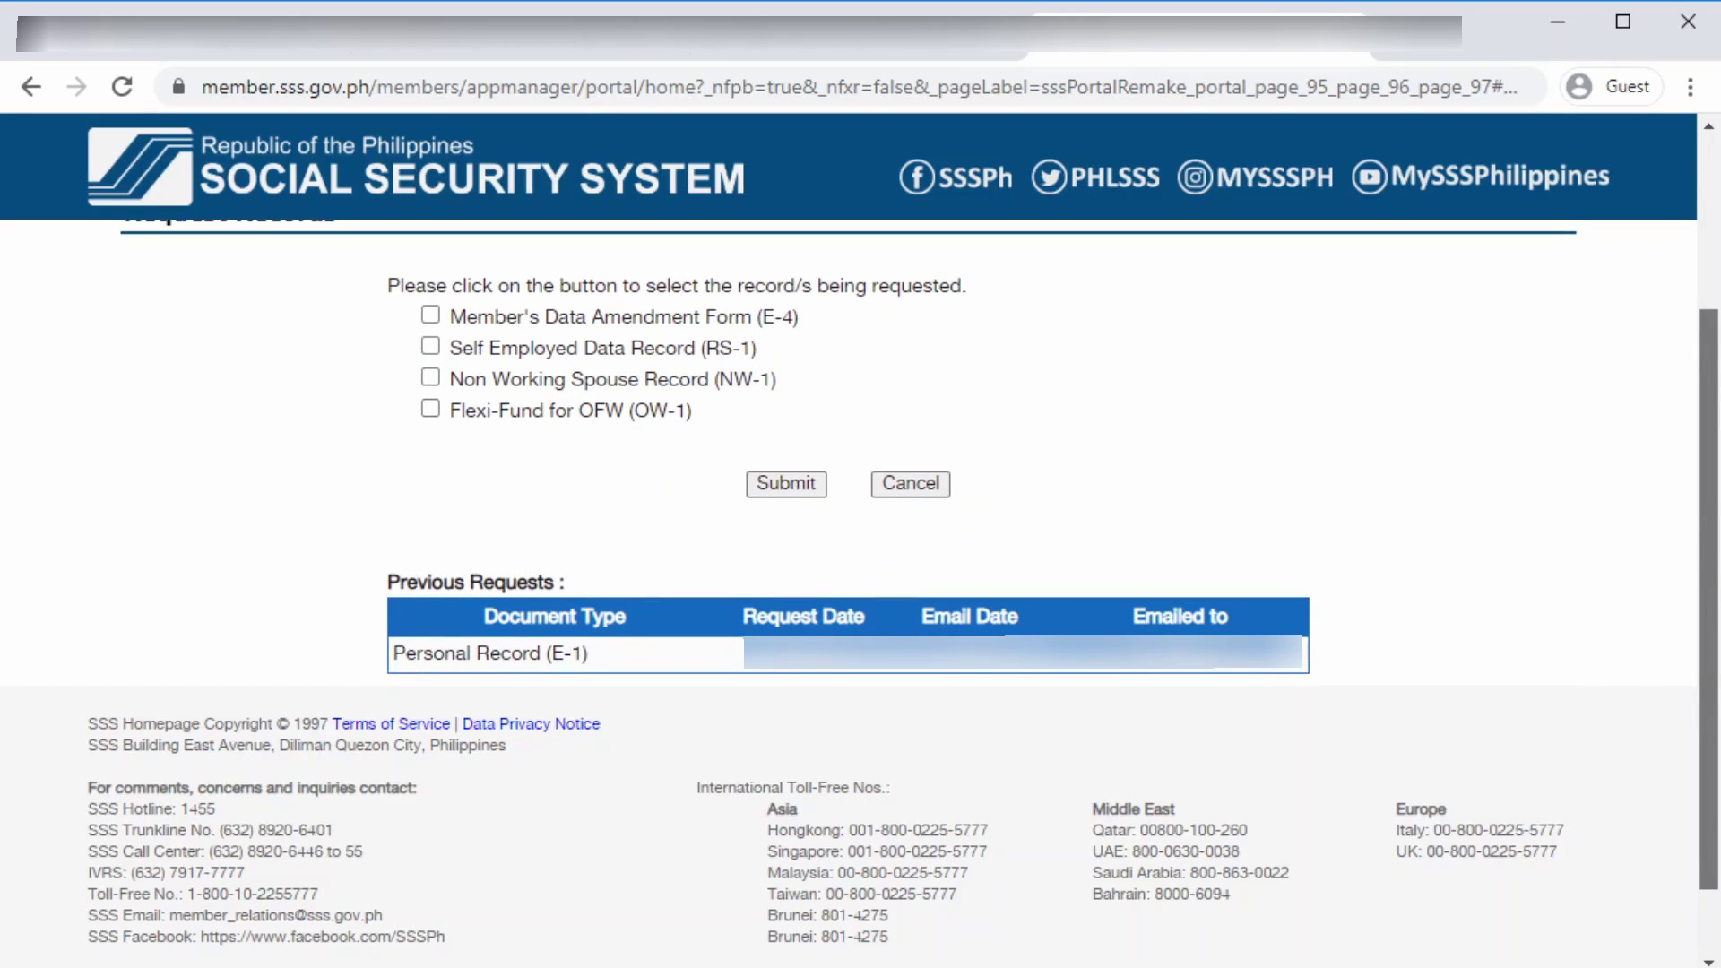